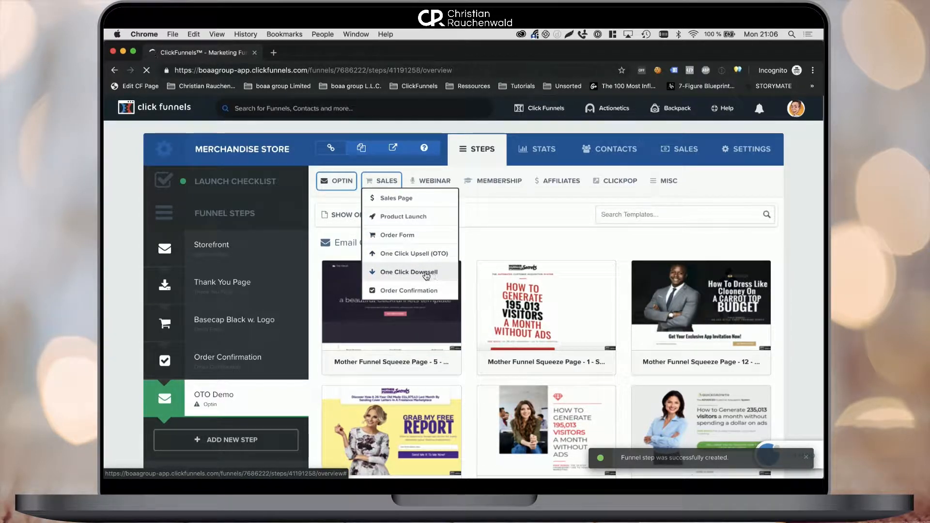
Step: Set up the OTO Demo step with the One Click Upsell (OTO) template showing the Dominate book and "WAIT! Special ONE TIME ONLY Offer"
{"action": "left_click", "coordinate": [409, 253]}
{"action": "left_click", "coordinate": [382, 180]}
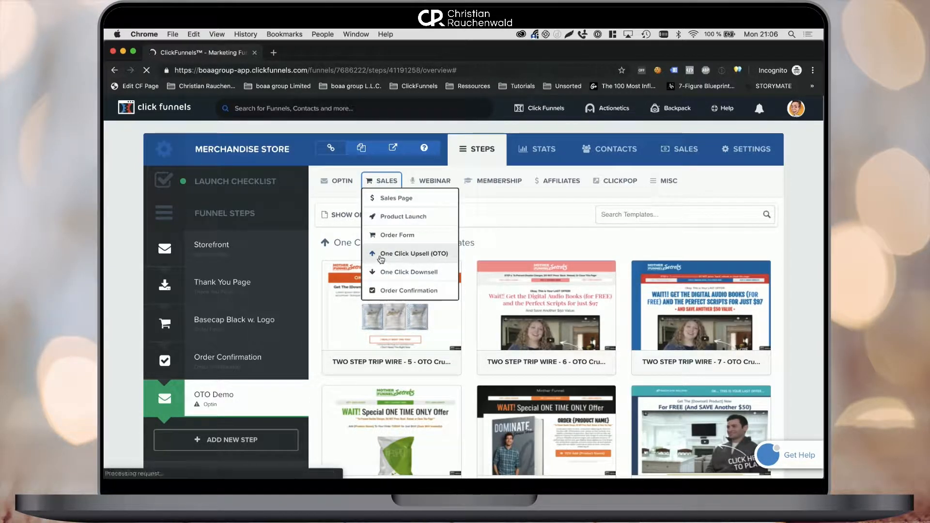
{"action": "left_click", "coordinate": [439, 258]}
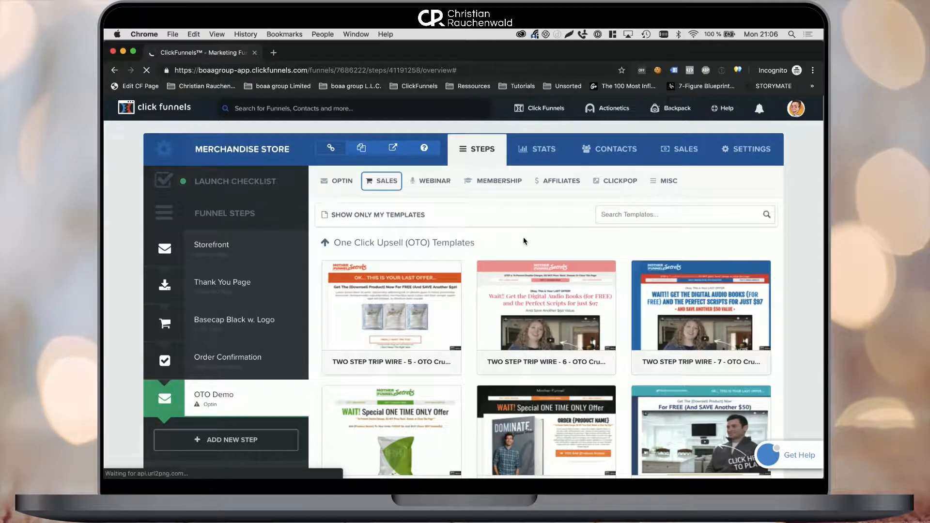
{"action": "scroll", "coordinate": [523, 237], "scroll_direction": "down", "scroll_amount": 5}
{"action": "left_click", "coordinate": [547, 193]}
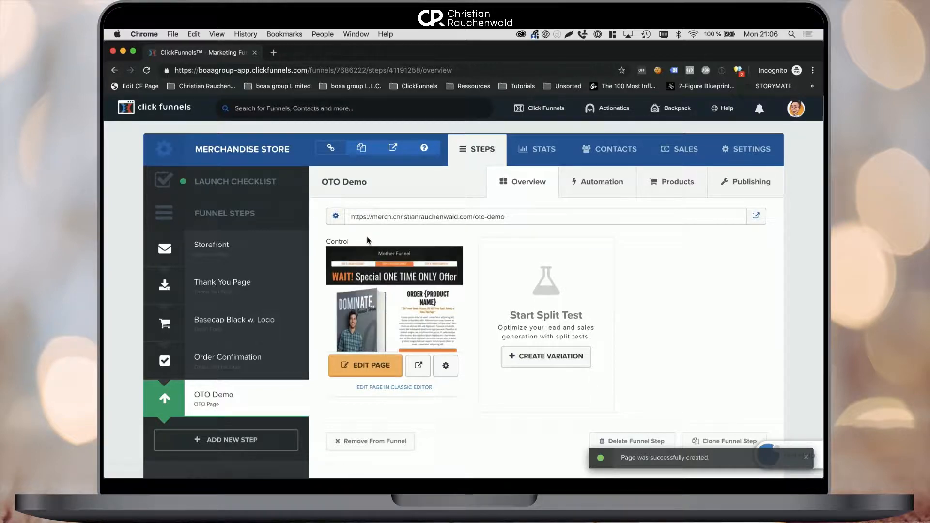
Step: Start a new product on the Basecap Black w. Logo order form with Stripe as payment integration and Subscription as type, saving the payment options
{"action": "left_click", "coordinate": [219, 327]}
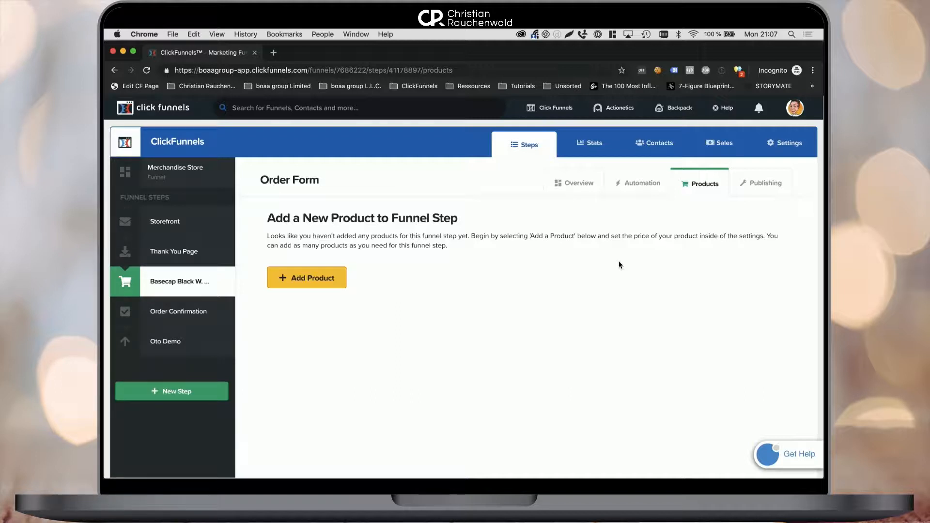
{"action": "left_click", "coordinate": [302, 280]}
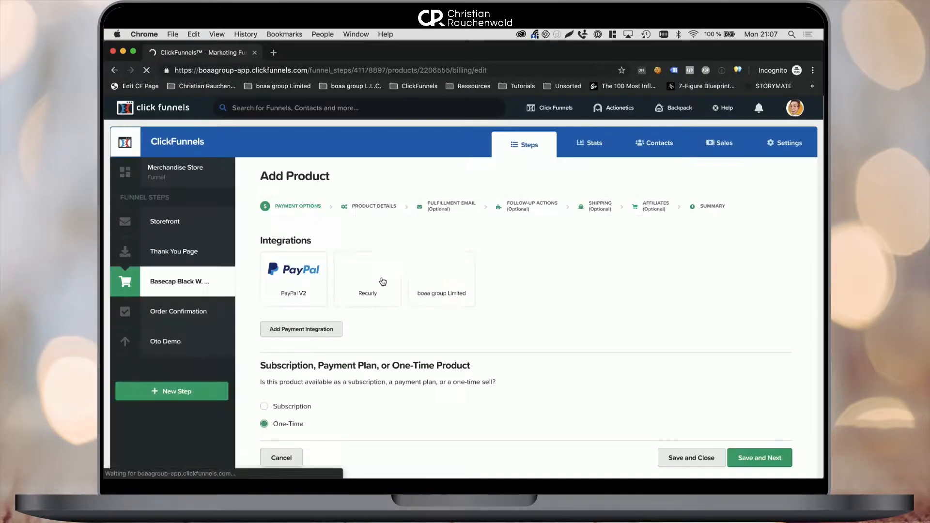
{"action": "scroll", "coordinate": [320, 233], "scroll_direction": "down", "scroll_amount": 2}
{"action": "left_click", "coordinate": [287, 232]}
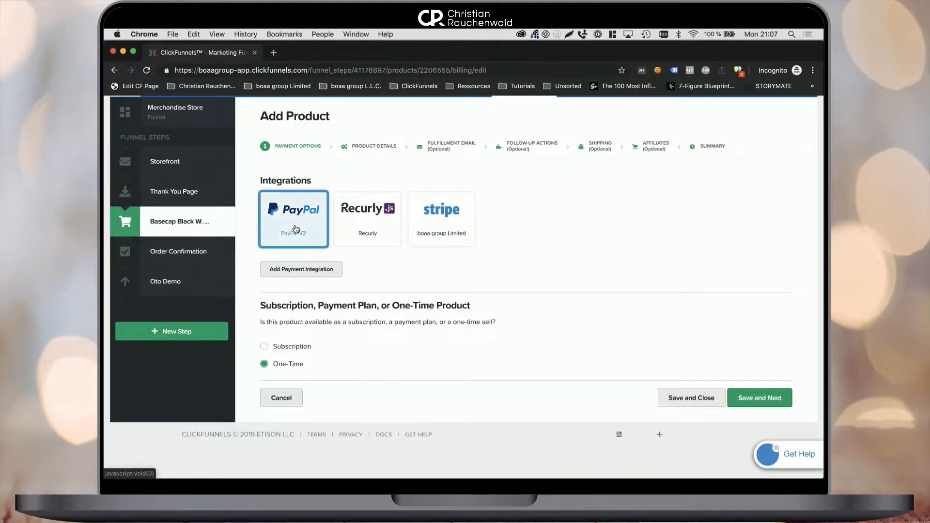
{"action": "left_click", "coordinate": [374, 234]}
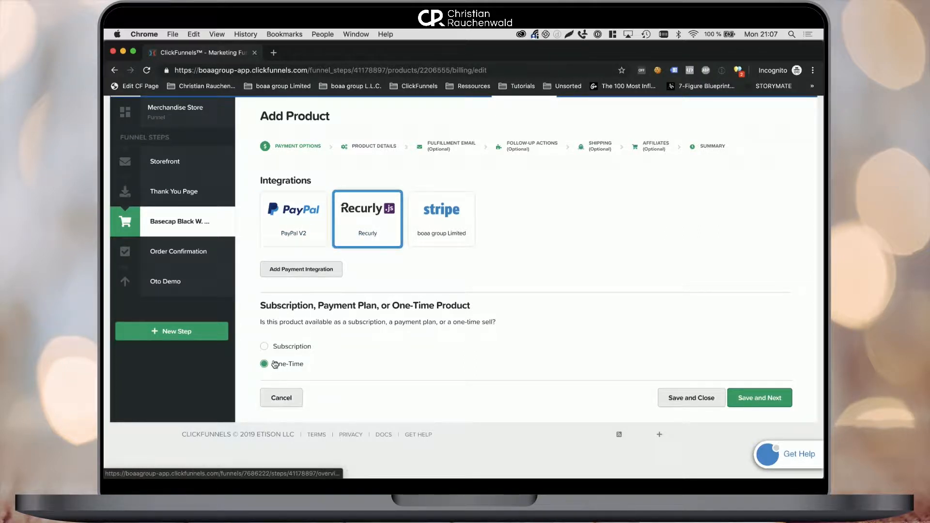
{"action": "left_click", "coordinate": [443, 230]}
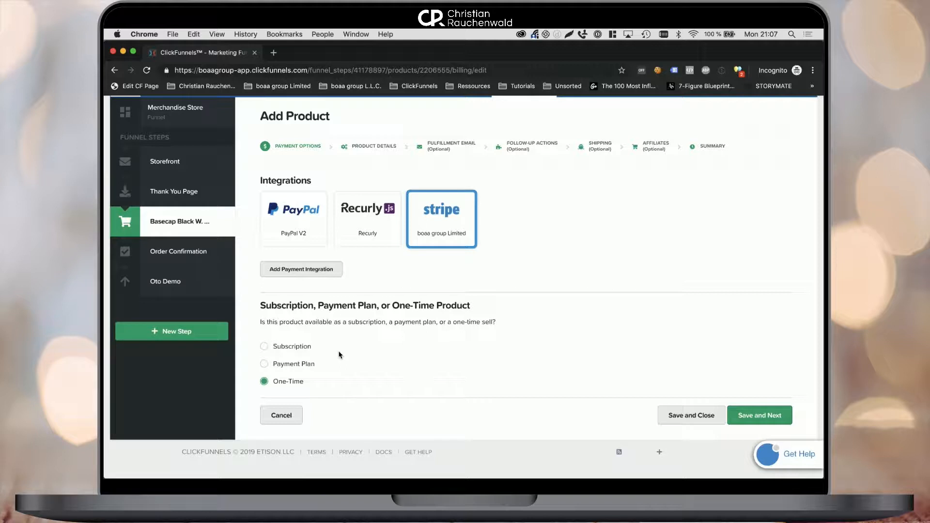
{"action": "left_click", "coordinate": [264, 347]}
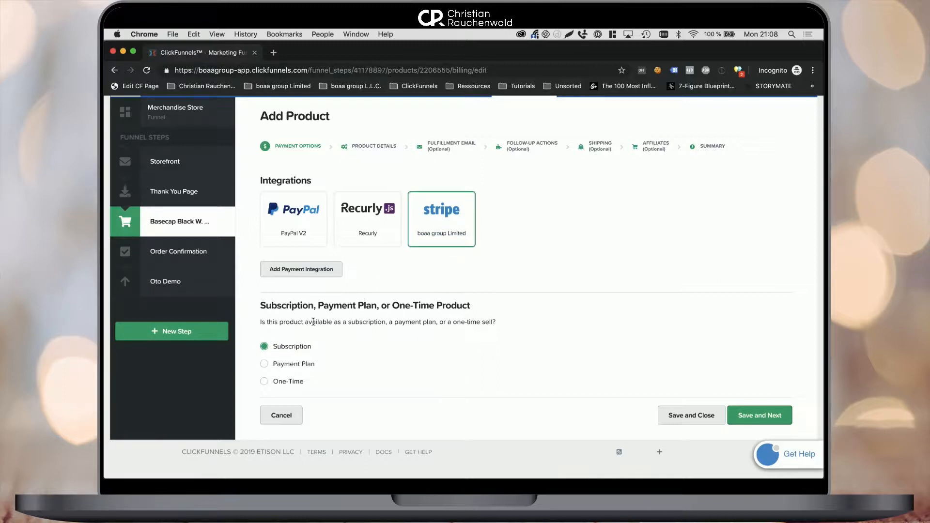
{"action": "left_click", "coordinate": [751, 414]}
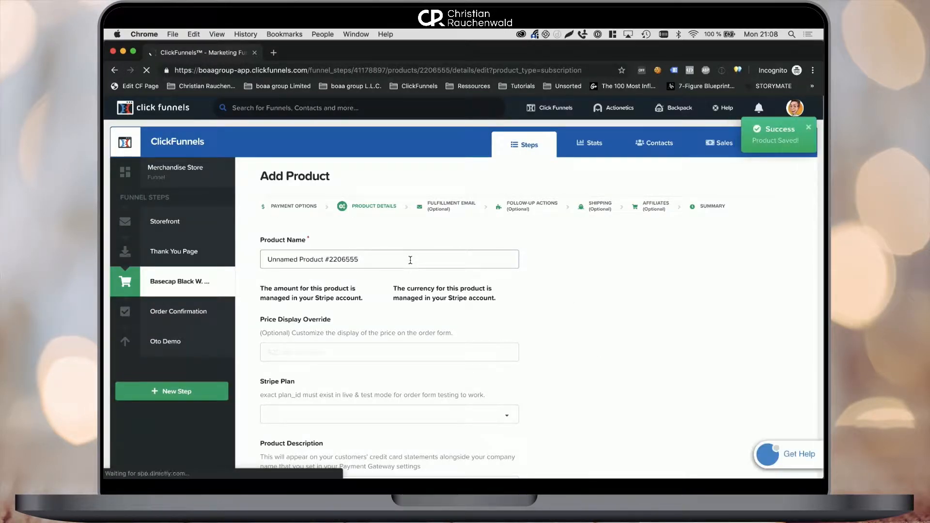
Step: Name the subscription product "Demo Product" and set its price display override to "$197 per month"
{"action": "triple_click", "coordinate": [409, 260]}
{"action": "type", "text": "Demo Product"}
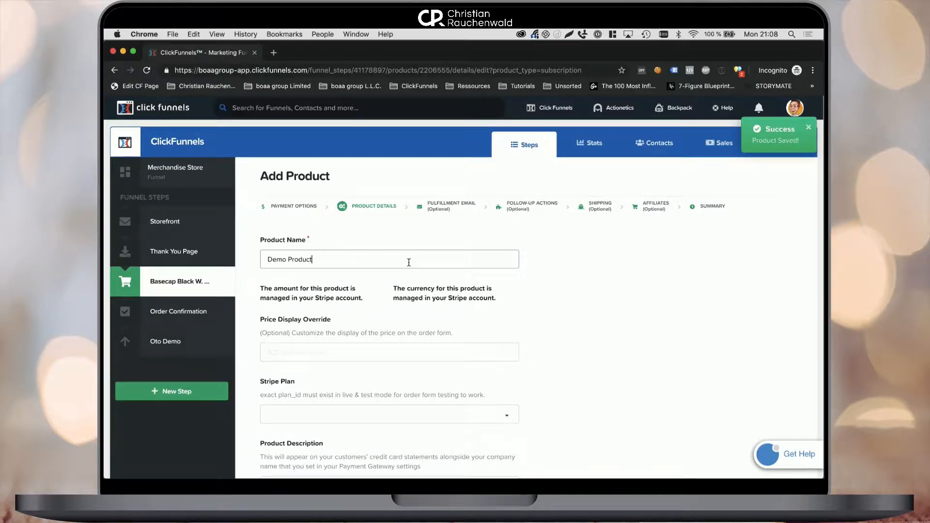
{"action": "left_click", "coordinate": [364, 350]}
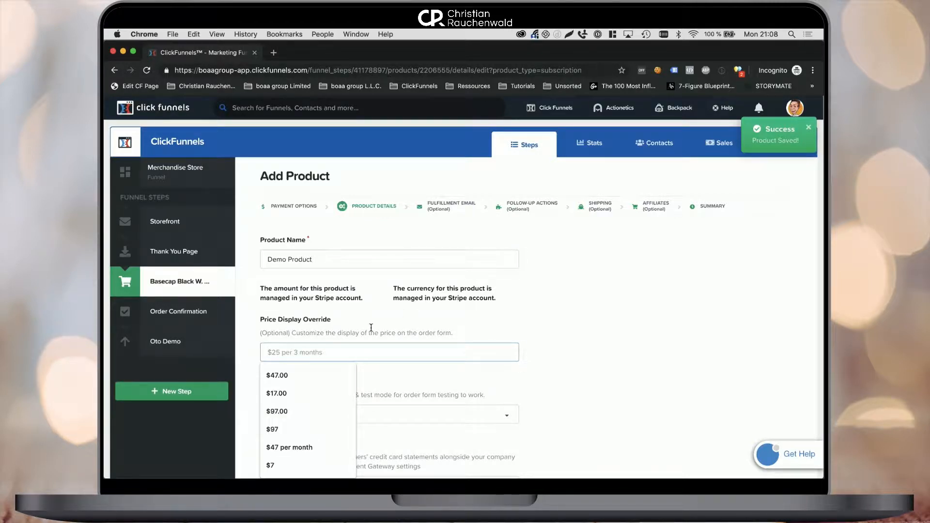
{"action": "type", "text": "$19"}
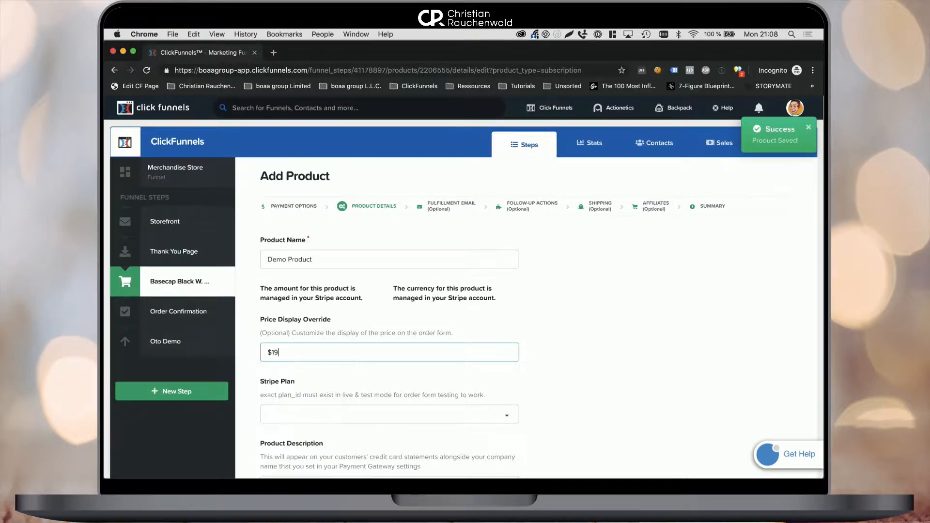
{"action": "type", "text": "7 per month"}
Step: Assign the last listed Stripe plan, "Inner Circle - Membership Fee - Legacy (INNERCIRCLE)", to the product
{"action": "scroll", "coordinate": [375, 371], "scroll_direction": "down", "scroll_amount": 5}
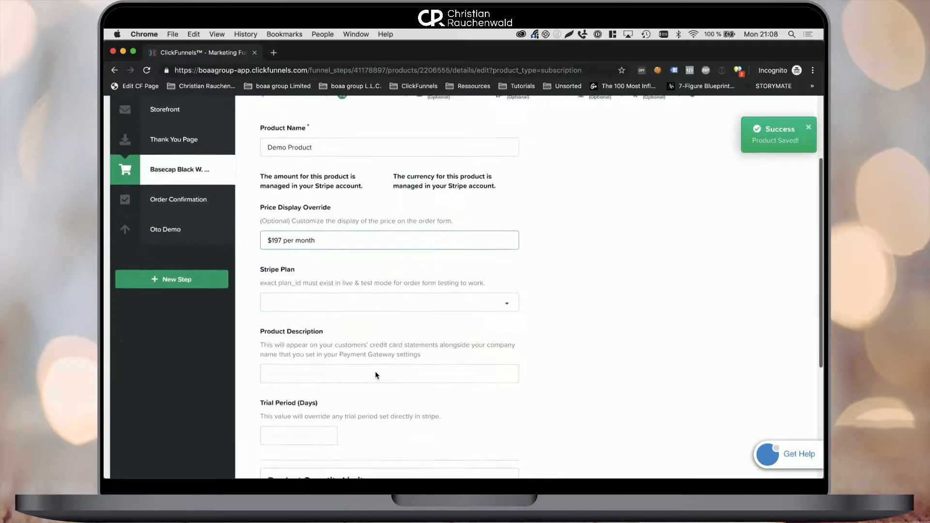
{"action": "left_click", "coordinate": [388, 274]}
{"action": "scroll", "coordinate": [391, 367], "scroll_direction": "down", "scroll_amount": 3}
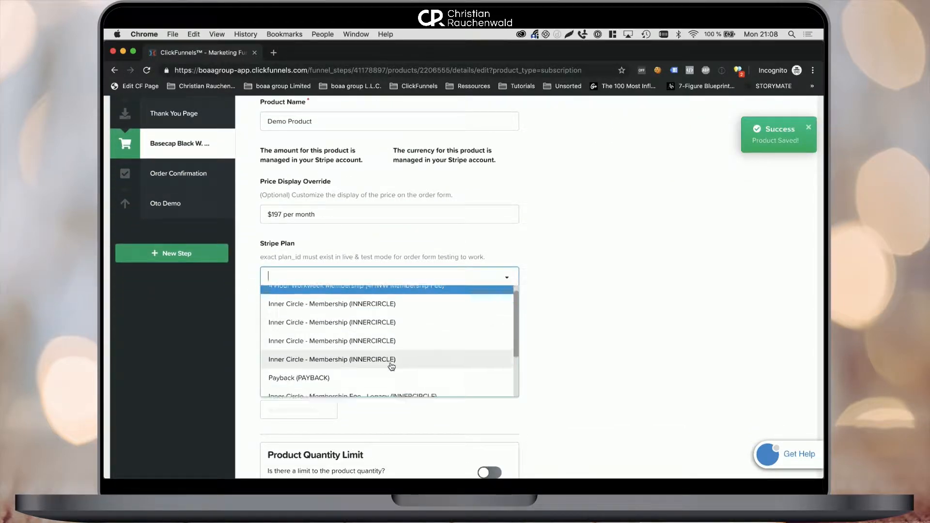
{"action": "scroll", "coordinate": [391, 367], "scroll_direction": "up", "scroll_amount": 4}
{"action": "scroll", "coordinate": [392, 367], "scroll_direction": "down", "scroll_amount": 4}
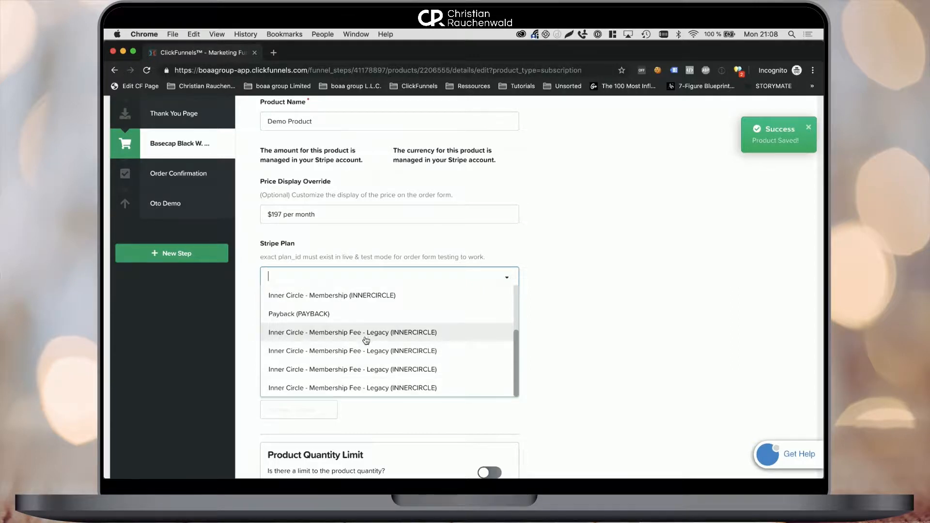
{"action": "left_click", "coordinate": [373, 388]}
{"action": "left_click", "coordinate": [375, 278]}
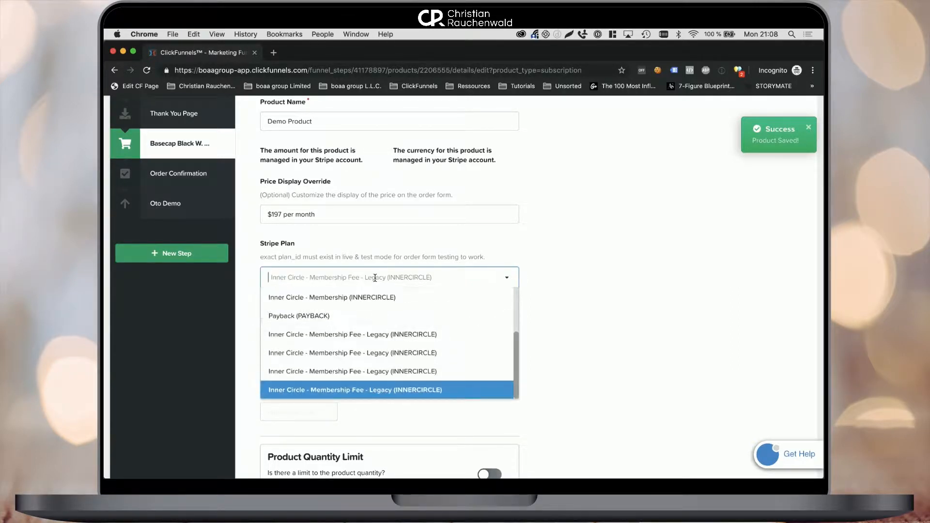
{"action": "scroll", "coordinate": [372, 382], "scroll_direction": "up", "scroll_amount": 2}
{"action": "scroll", "coordinate": [372, 383], "scroll_direction": "down", "scroll_amount": 2}
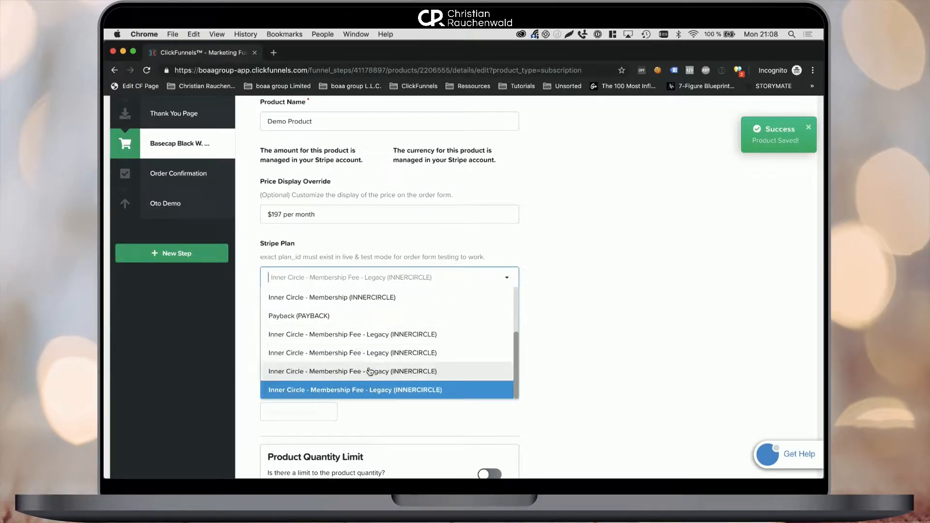
{"action": "left_click", "coordinate": [357, 388]}
Step: Enter "DEMO" as the product description, then save the product and close its setup
{"action": "scroll", "coordinate": [416, 376], "scroll_direction": "down", "scroll_amount": 3}
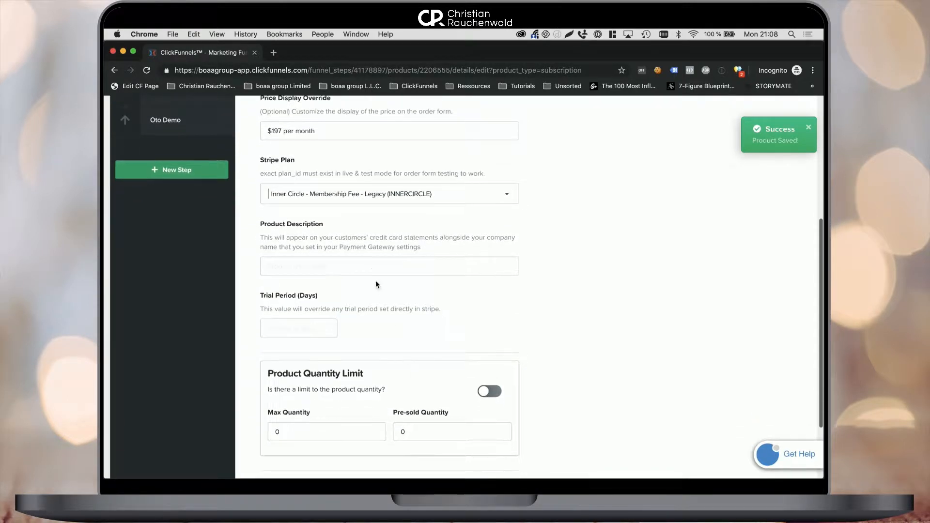
{"action": "left_click", "coordinate": [374, 269]}
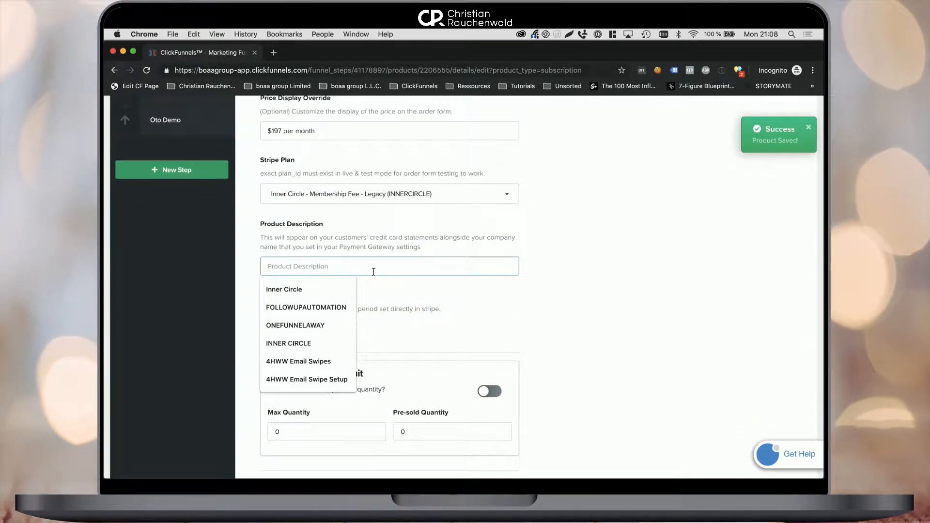
{"action": "type", "text": "DEMO"}
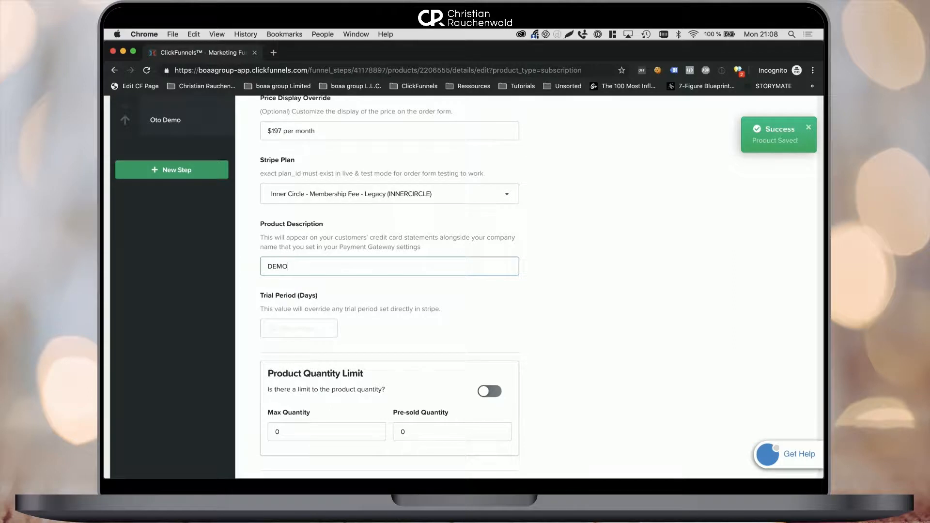
{"action": "left_click", "coordinate": [416, 322]}
{"action": "scroll", "coordinate": [415, 323], "scroll_direction": "down", "scroll_amount": 4}
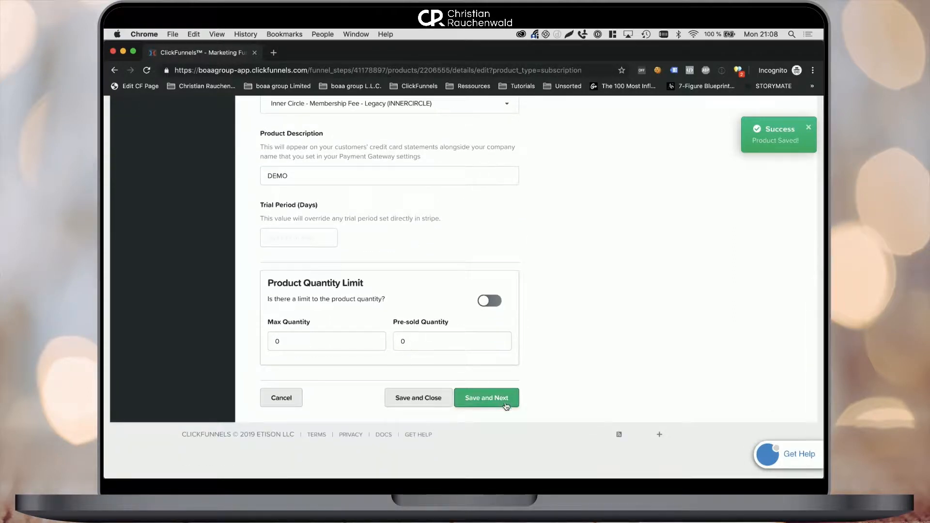
{"action": "left_click", "coordinate": [423, 399]}
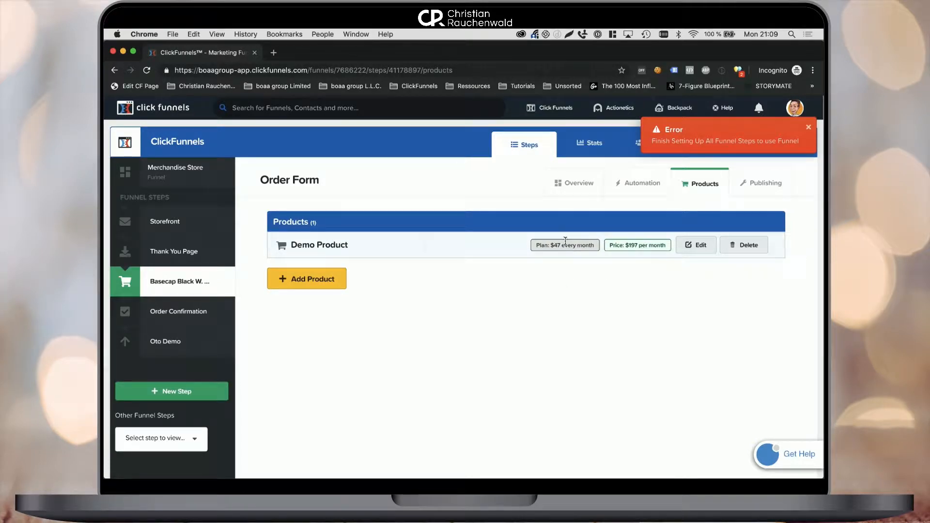
Step: Delete Demo Product from the order form's product list
{"action": "left_click", "coordinate": [740, 248]}
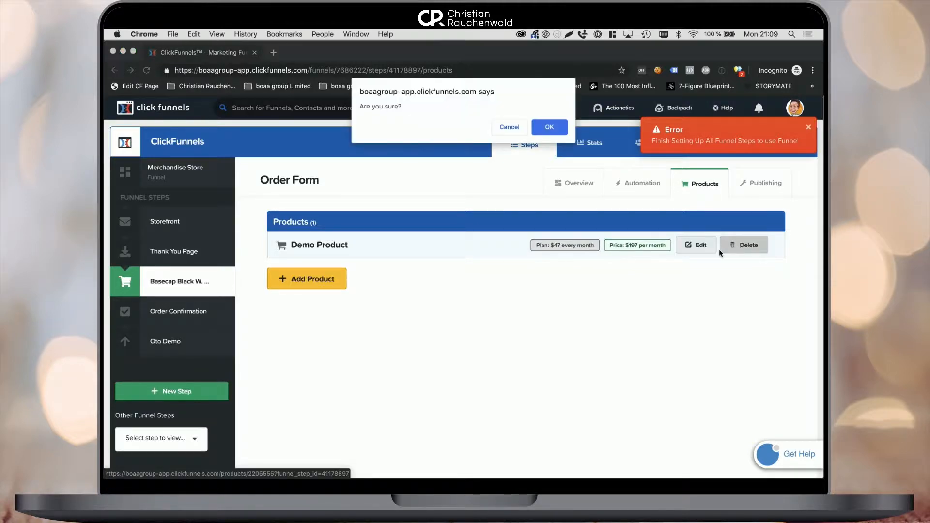
{"action": "left_click", "coordinate": [555, 134]}
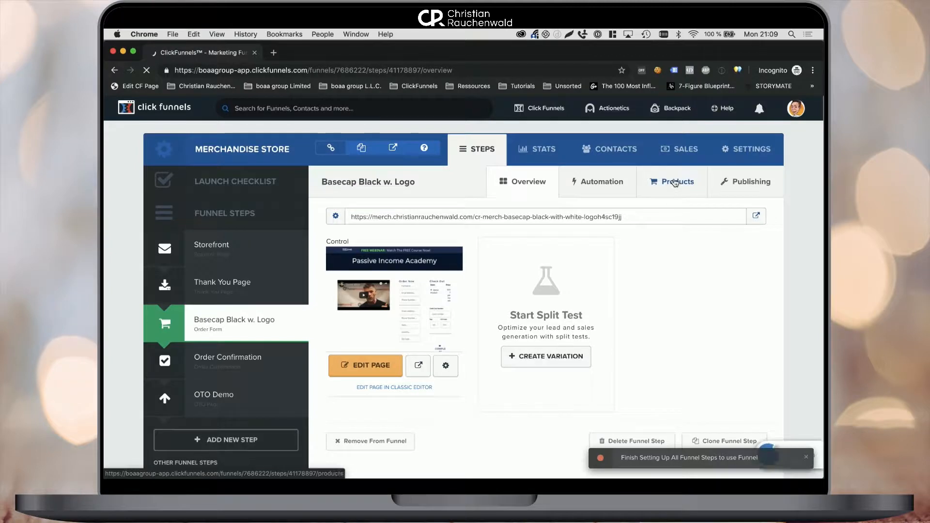
Step: Add a product to the Basecap Black w. Logo order form using Stripe and the One-Time option, saving the payment options
{"action": "left_click", "coordinate": [676, 182]}
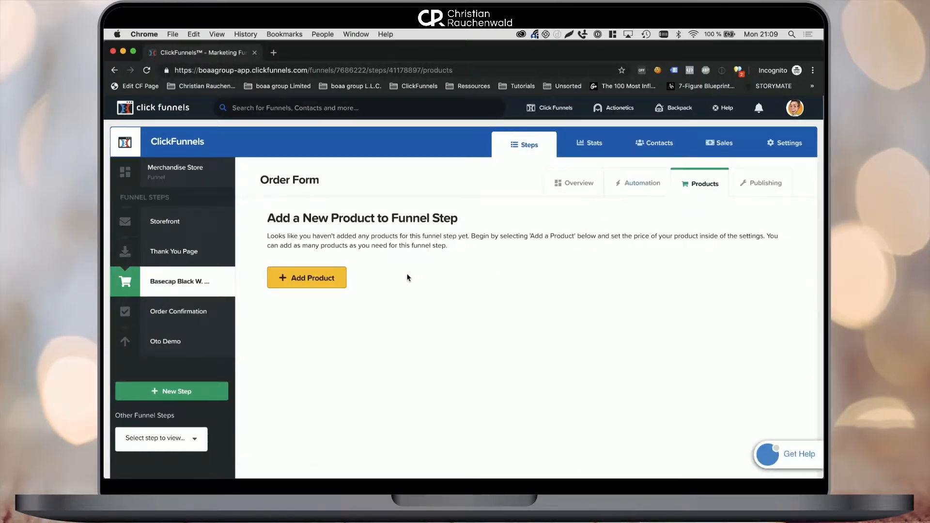
{"action": "left_click", "coordinate": [306, 278]}
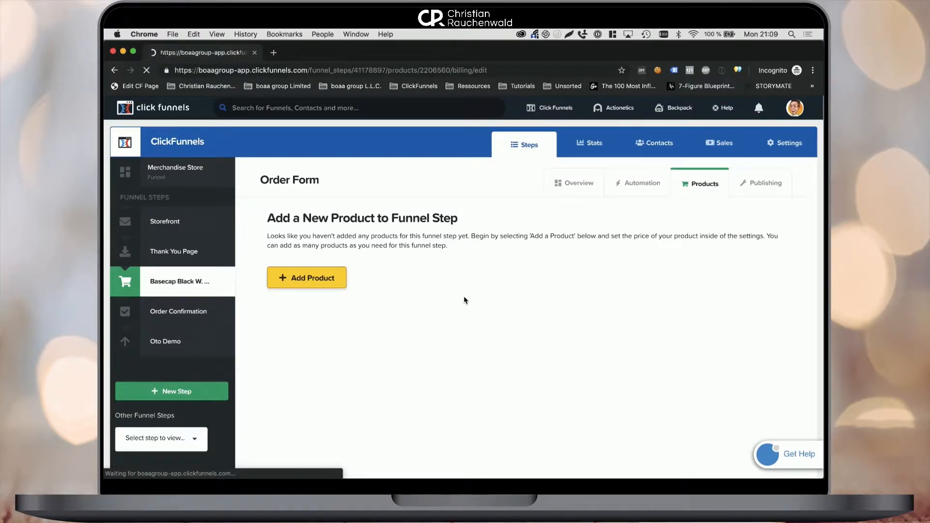
{"action": "left_click", "coordinate": [444, 272]}
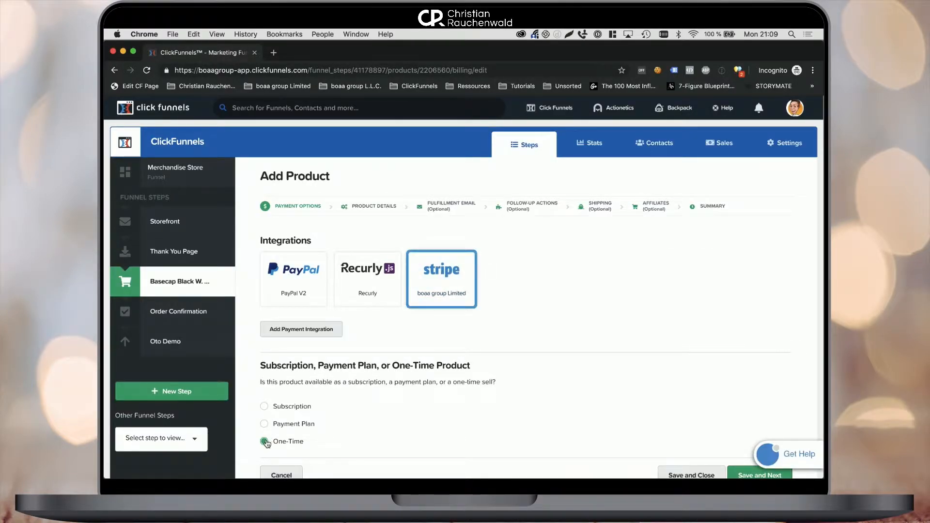
{"action": "scroll", "coordinate": [626, 397], "scroll_direction": "down", "scroll_amount": 3}
{"action": "left_click", "coordinate": [767, 398]}
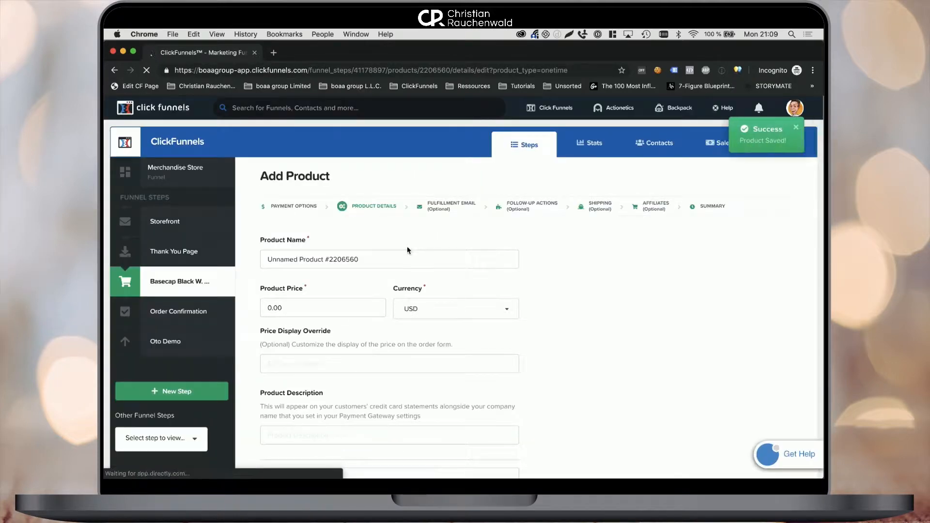
Step: Name the one-time product "One Time Demo" and set its price to 197
{"action": "triple_click", "coordinate": [399, 257]}
{"action": "type", "text": "One Ti"}
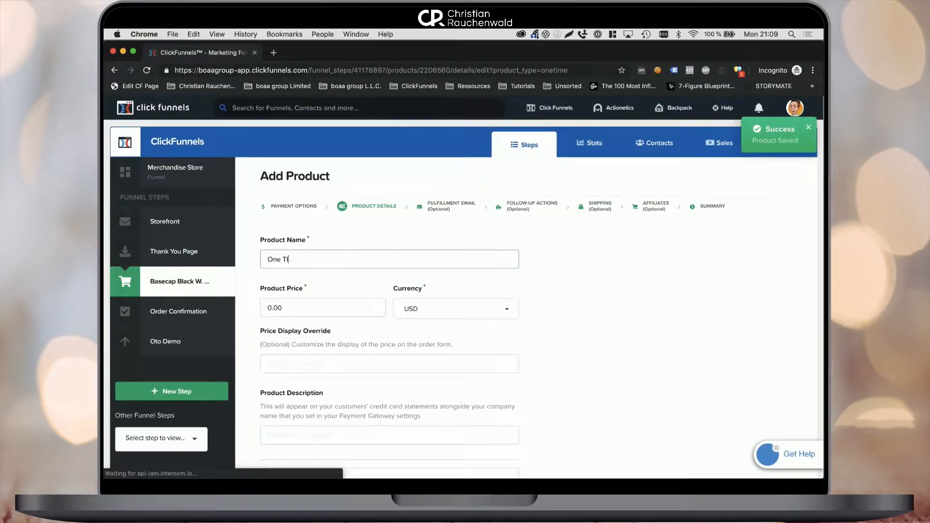
{"action": "type", "text": "me Demo"}
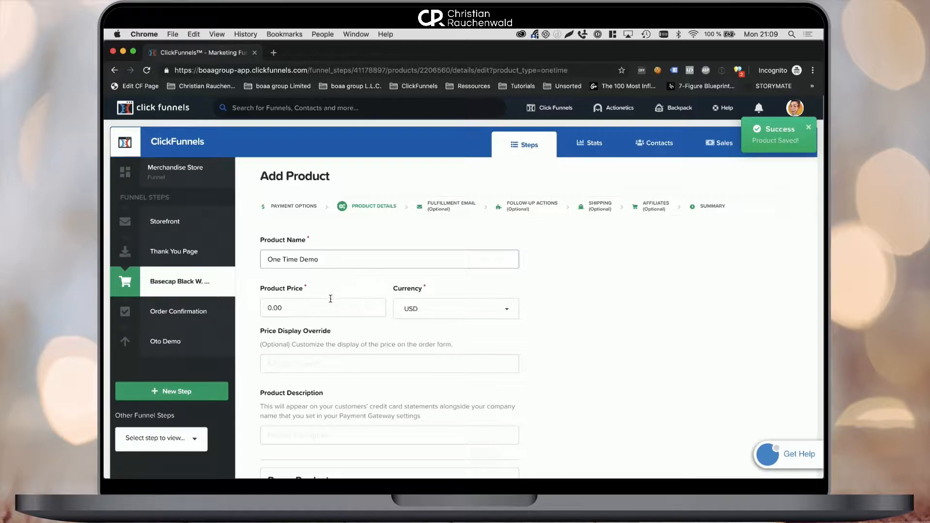
{"action": "left_click", "coordinate": [324, 305]}
{"action": "key", "text": "super+a"}
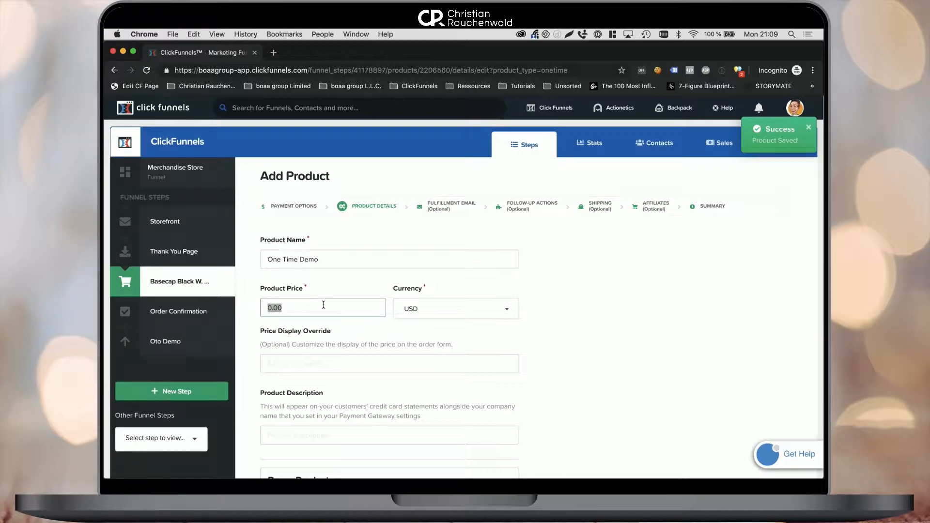
{"action": "type", "text": "197"}
Step: Set the product's price display override to "$197 ONE TIME"
{"action": "scroll", "coordinate": [400, 339], "scroll_direction": "down", "scroll_amount": 3}
{"action": "left_click", "coordinate": [368, 263]}
{"action": "type", "text": "$"}
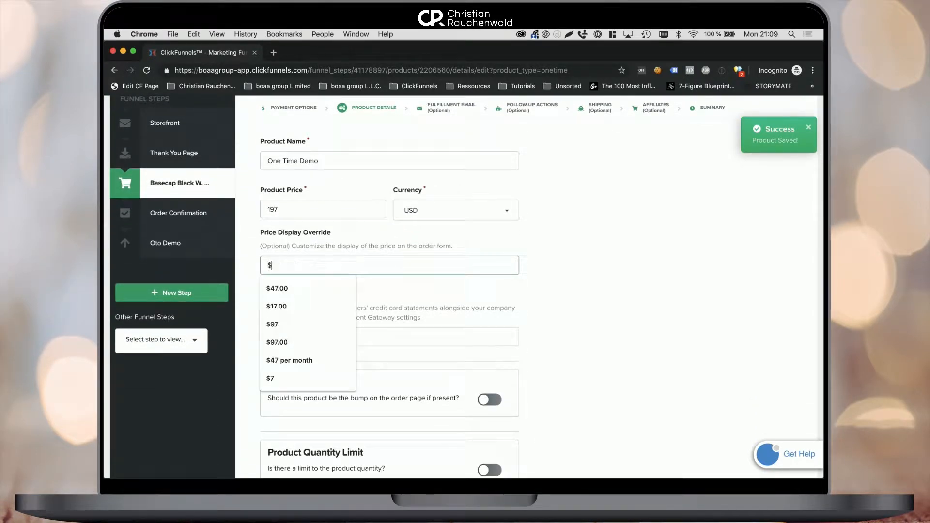
{"action": "type", "text": "197 ONE TIME"}
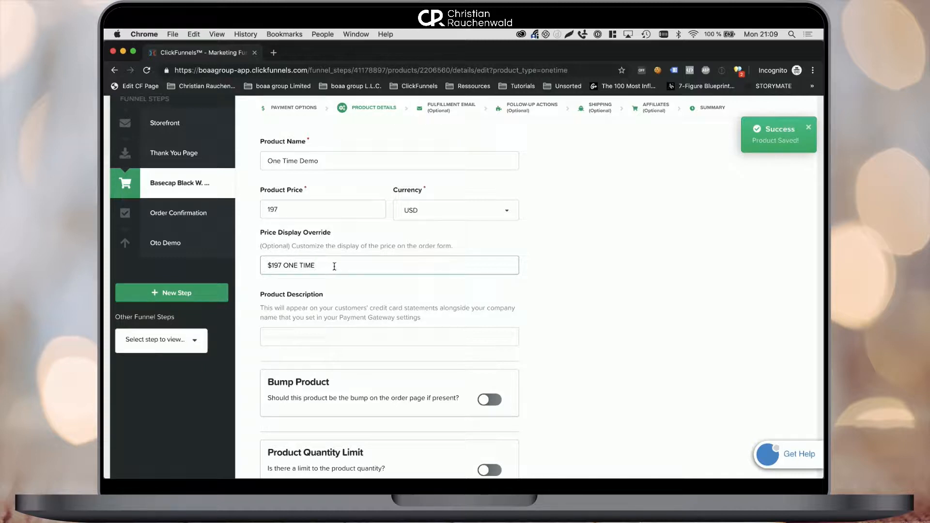
{"action": "left_click_drag", "start_coordinate": [334, 266], "coordinate": [201, 269]}
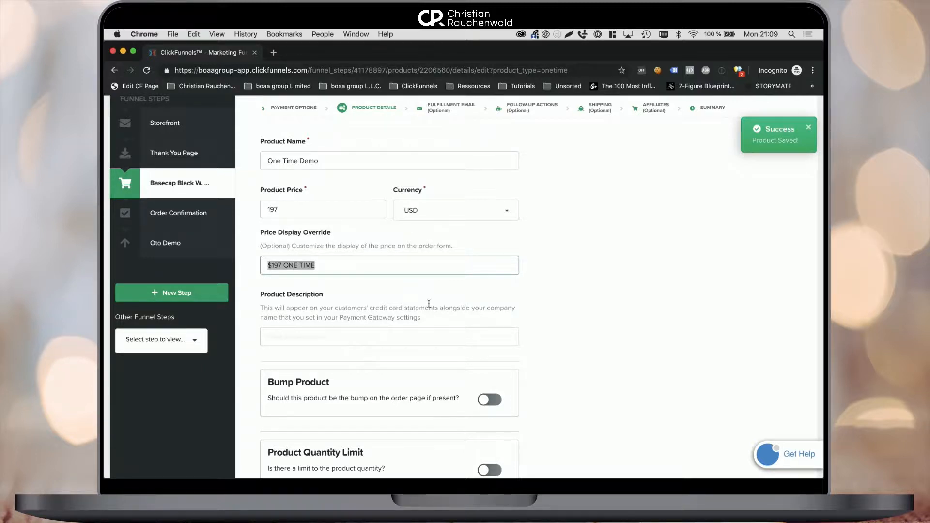
Step: Set the One Time Demo product description to "ONE TIME" and save the product details, continuing to the fulfillment email
{"action": "scroll", "coordinate": [429, 304], "scroll_direction": "down", "scroll_amount": 2}
{"action": "left_click", "coordinate": [372, 272]}
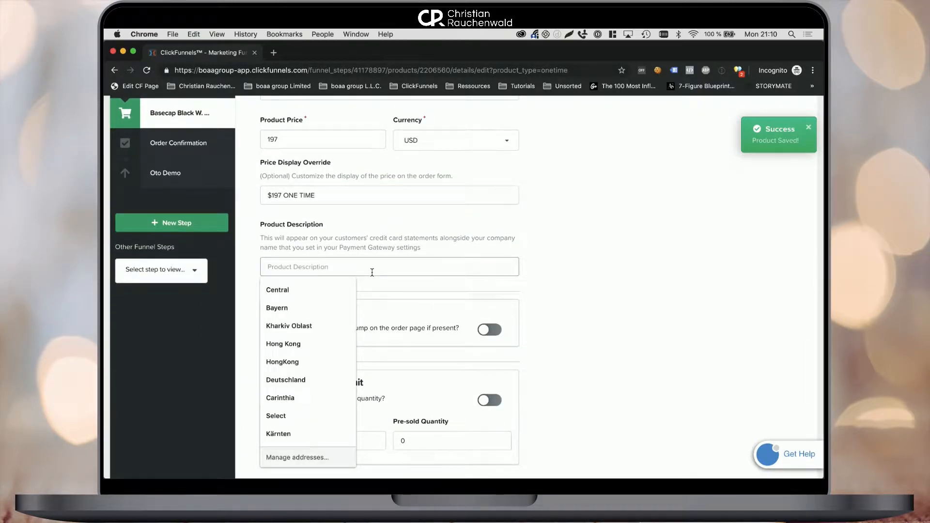
{"action": "type", "text": "ONE TIME"}
{"action": "scroll", "coordinate": [420, 293], "scroll_direction": "down", "scroll_amount": 2}
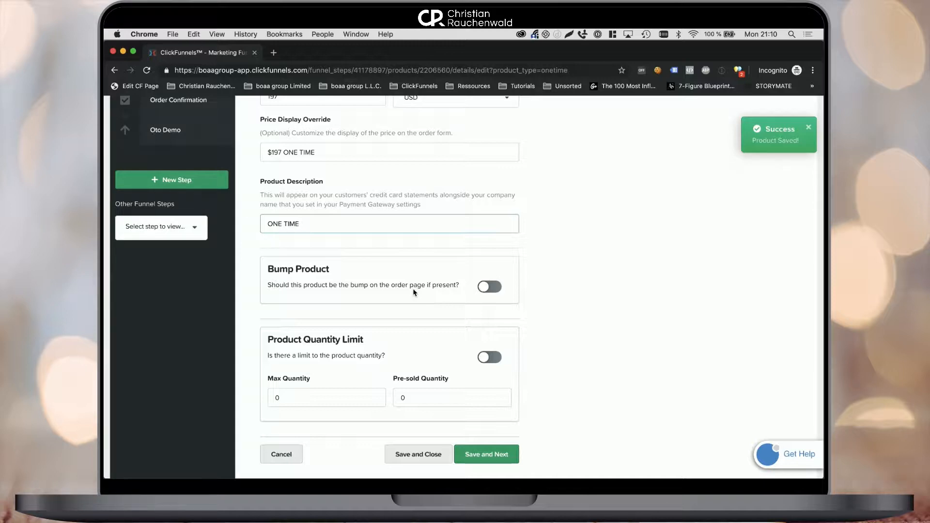
{"action": "scroll", "coordinate": [413, 292], "scroll_direction": "down", "scroll_amount": 2}
{"action": "scroll", "coordinate": [414, 295], "scroll_direction": "up", "scroll_amount": 5}
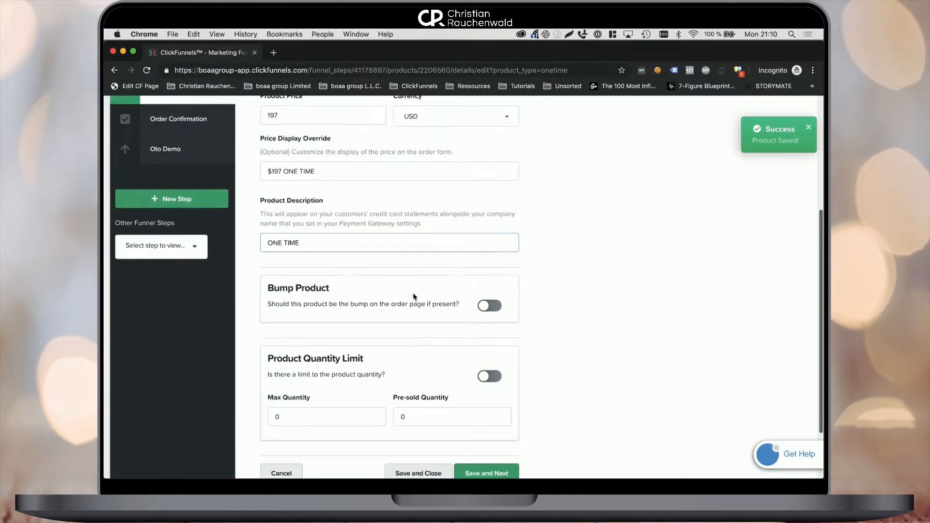
{"action": "scroll", "coordinate": [413, 297], "scroll_direction": "up", "scroll_amount": 1}
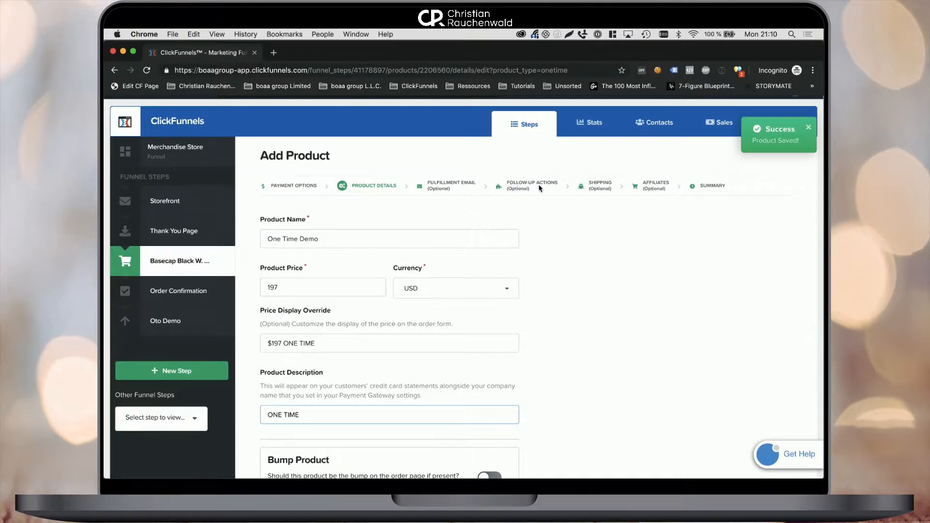
{"action": "scroll", "coordinate": [461, 231], "scroll_direction": "down", "scroll_amount": 2}
{"action": "scroll", "coordinate": [461, 231], "scroll_direction": "down", "scroll_amount": 3}
{"action": "left_click", "coordinate": [495, 398]}
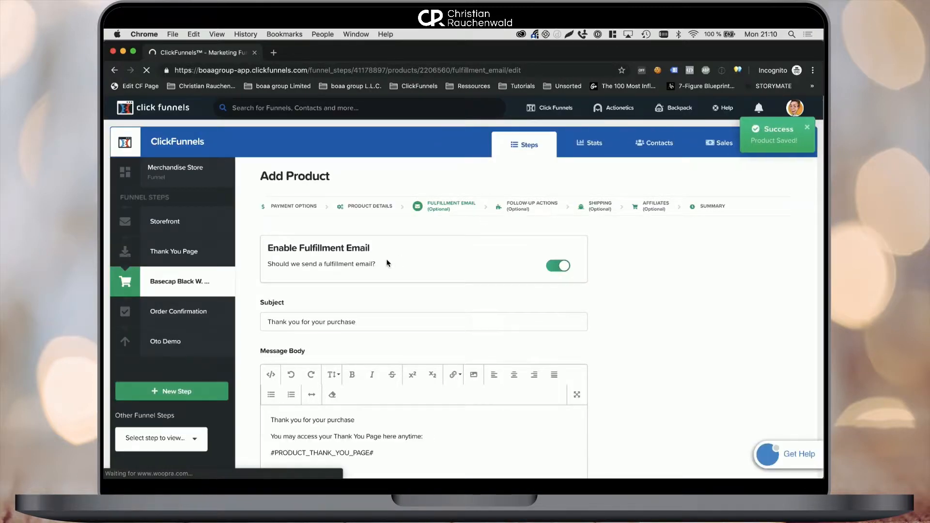
Step: Examine the fulfillment email's subject, message body and the available thank-you or membership pages
{"action": "scroll", "coordinate": [388, 263], "scroll_direction": "down", "scroll_amount": 3}
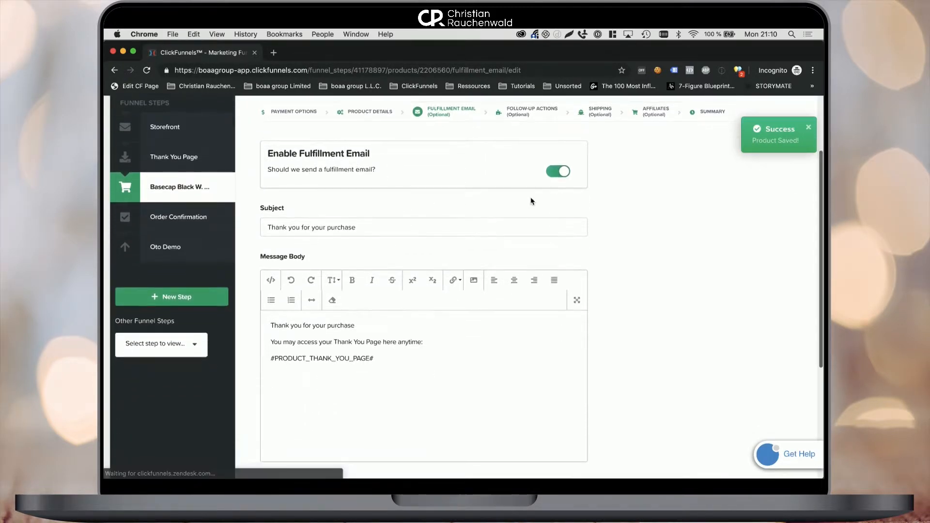
{"action": "scroll", "coordinate": [325, 259], "scroll_direction": "down", "scroll_amount": 3}
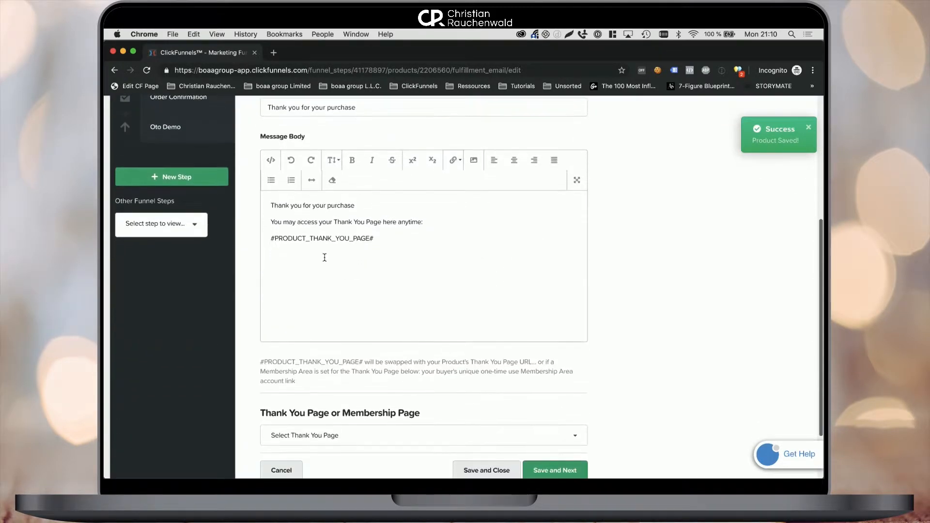
{"action": "scroll", "coordinate": [324, 258], "scroll_direction": "up", "scroll_amount": 3}
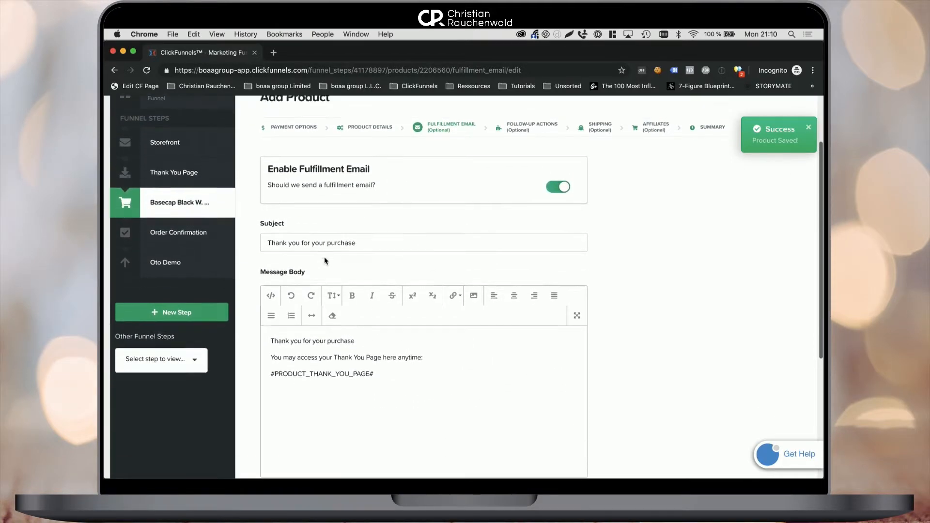
{"action": "scroll", "coordinate": [325, 261], "scroll_direction": "down", "scroll_amount": 3}
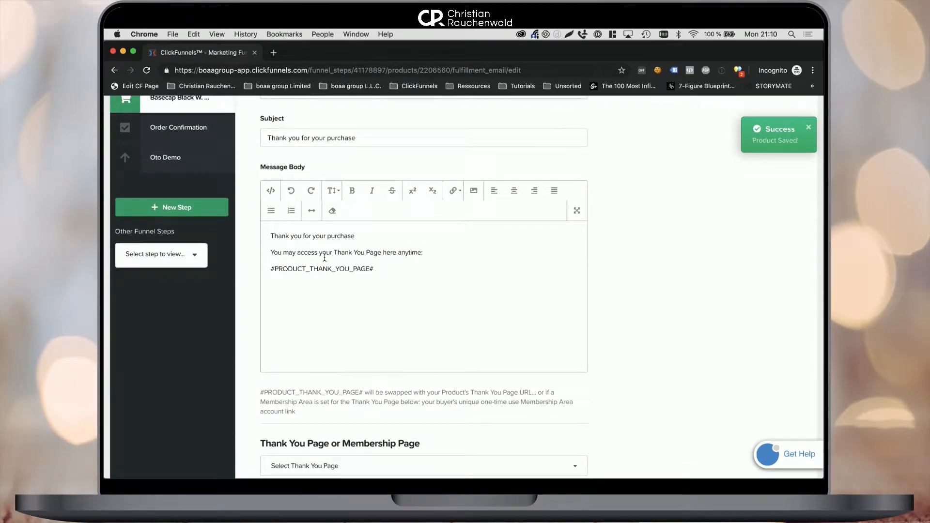
{"action": "scroll", "coordinate": [325, 258], "scroll_direction": "up", "scroll_amount": 3}
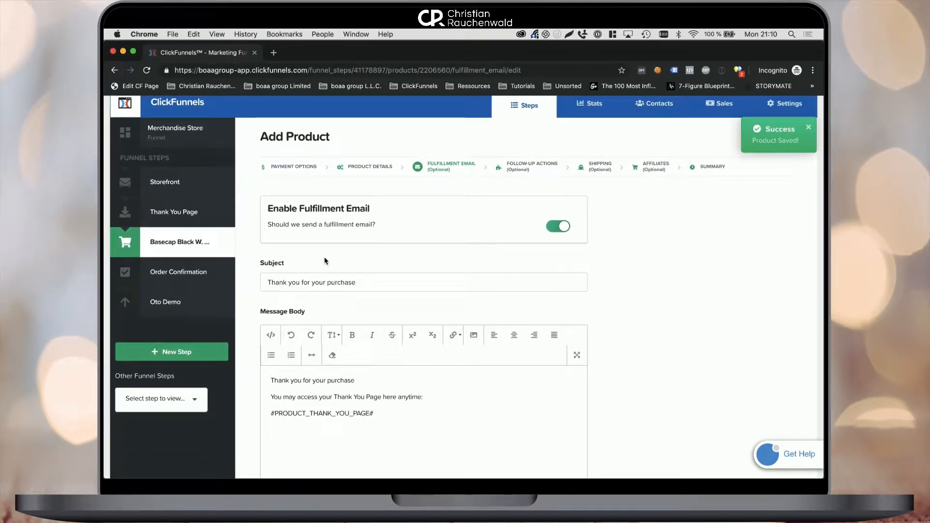
{"action": "scroll", "coordinate": [325, 261], "scroll_direction": "down", "scroll_amount": 5}
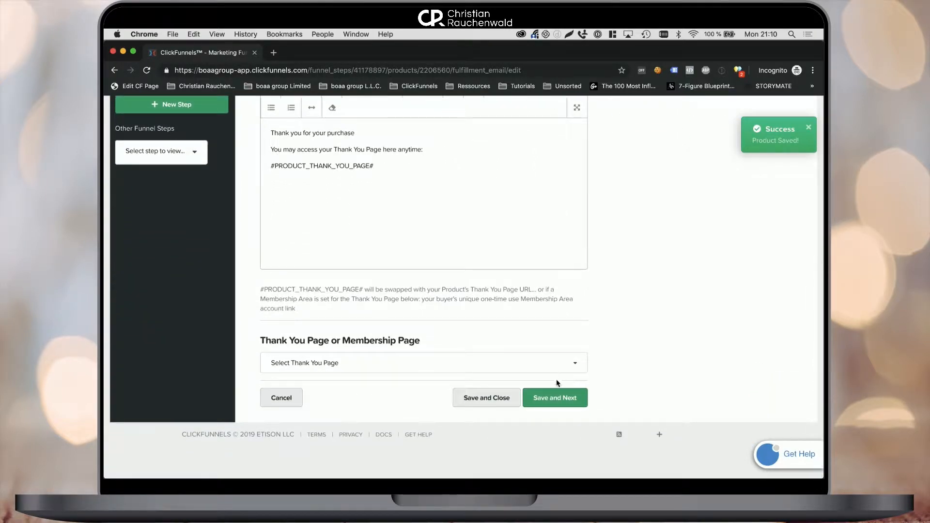
{"action": "left_click", "coordinate": [418, 365]}
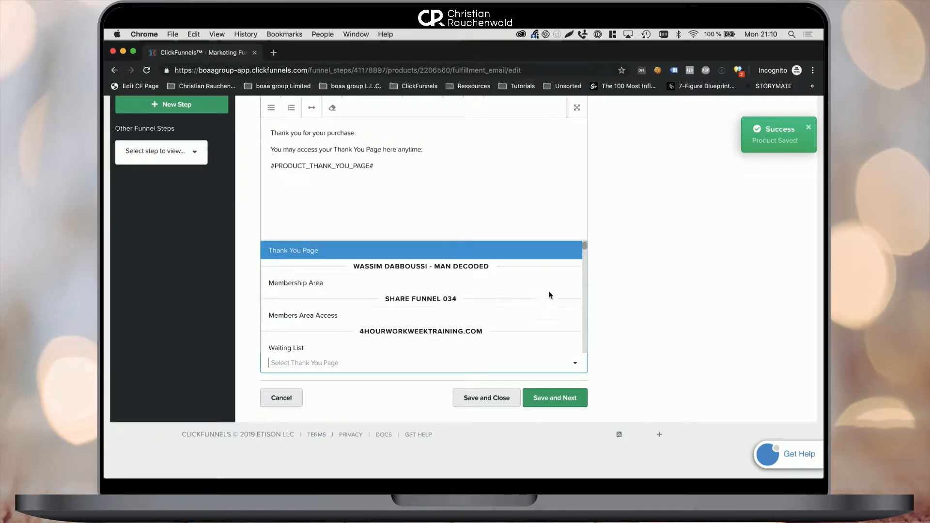
{"action": "left_click", "coordinate": [616, 285]}
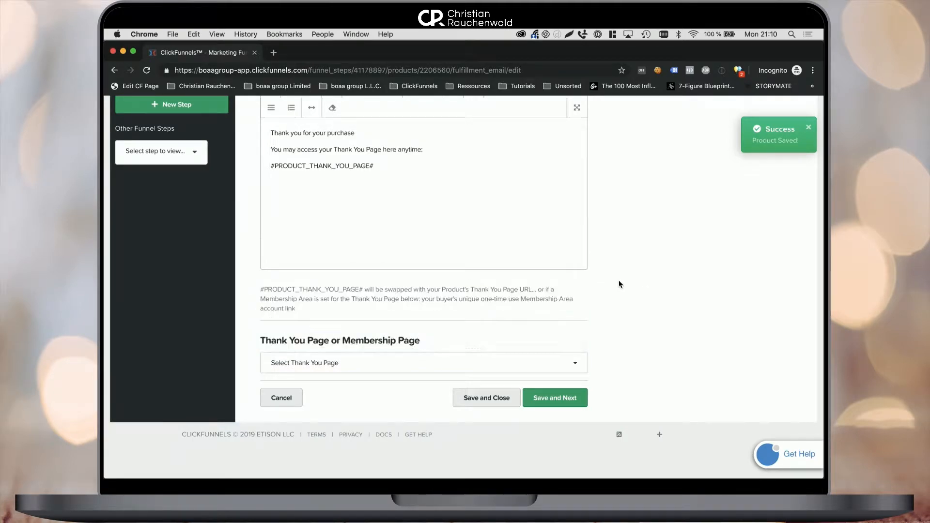
Step: Save the fulfillment email settings with the email disabled and no thank-you page selected, continuing to the follow-up actions
{"action": "left_click", "coordinate": [562, 404]}
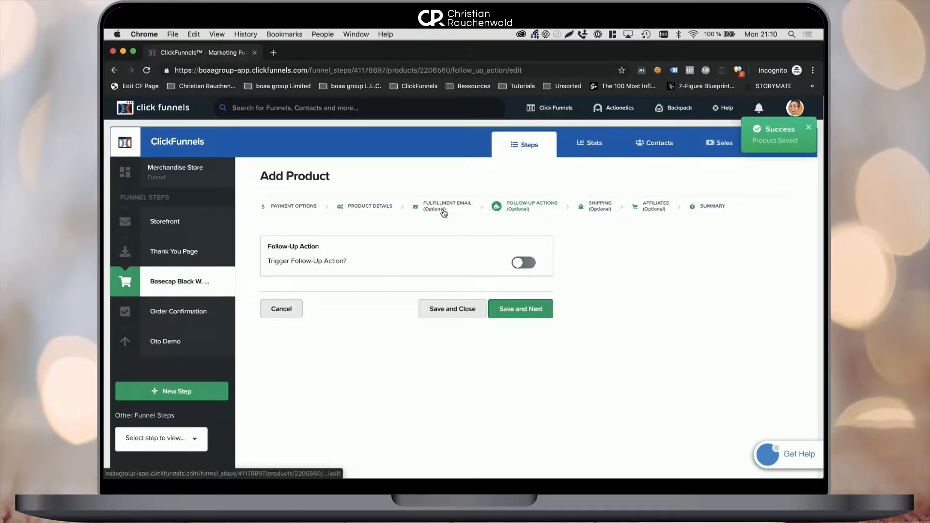
{"action": "left_click", "coordinate": [432, 212]}
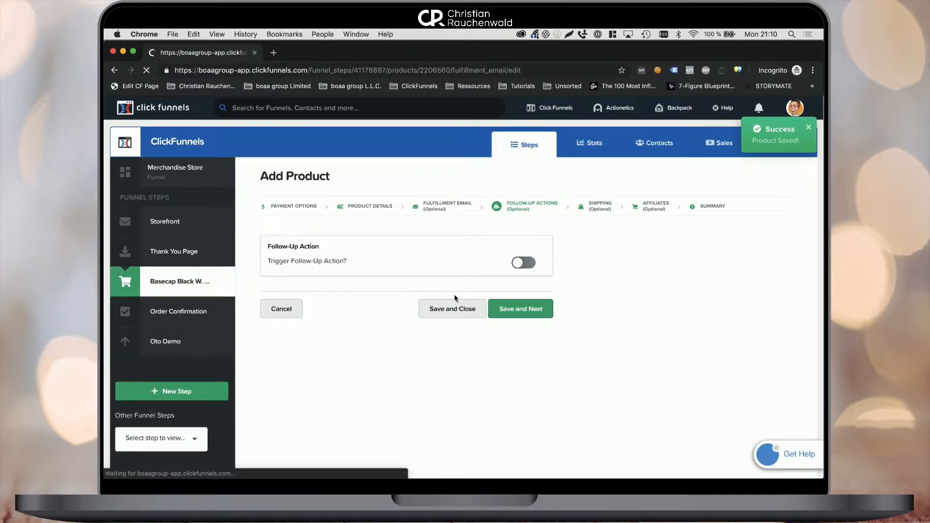
{"action": "scroll", "coordinate": [472, 338], "scroll_direction": "down", "scroll_amount": 2}
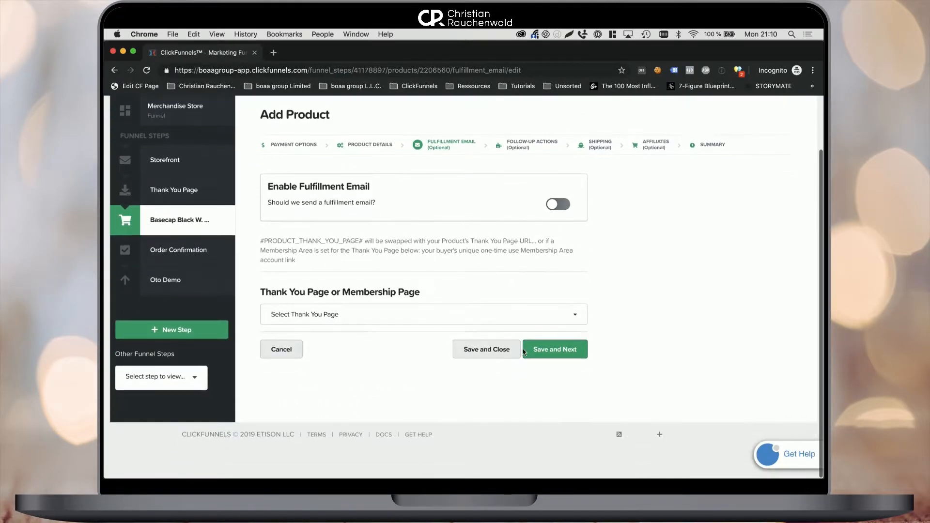
{"action": "left_click", "coordinate": [562, 349]}
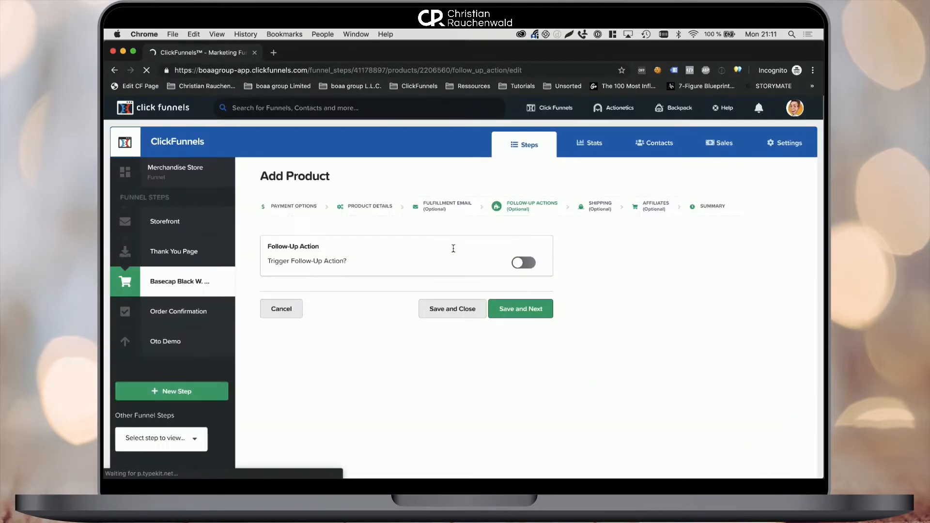
Step: Enable the follow-up action and examine the actions offered by the Actionetics integration
{"action": "scroll", "coordinate": [385, 279], "scroll_direction": "down", "scroll_amount": 2}
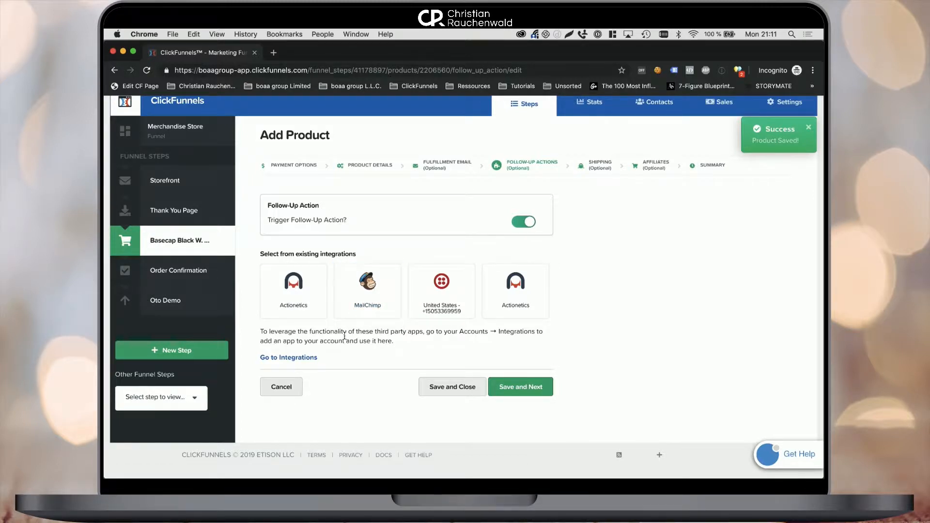
{"action": "left_click", "coordinate": [300, 297]}
{"action": "scroll", "coordinate": [387, 268], "scroll_direction": "down", "scroll_amount": 5}
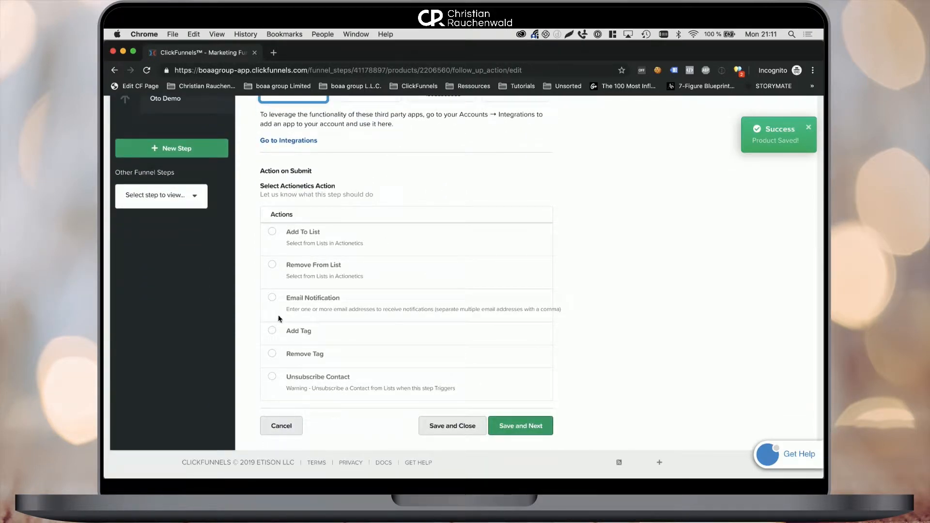
{"action": "scroll", "coordinate": [278, 319], "scroll_direction": "up", "scroll_amount": 6}
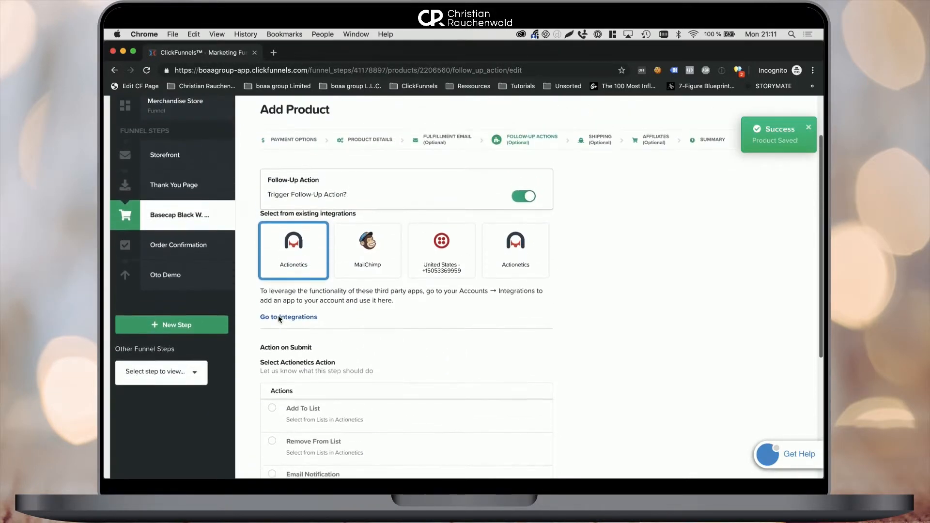
{"action": "scroll", "coordinate": [279, 319], "scroll_direction": "down", "scroll_amount": 3}
{"action": "scroll", "coordinate": [279, 319], "scroll_direction": "down", "scroll_amount": 3}
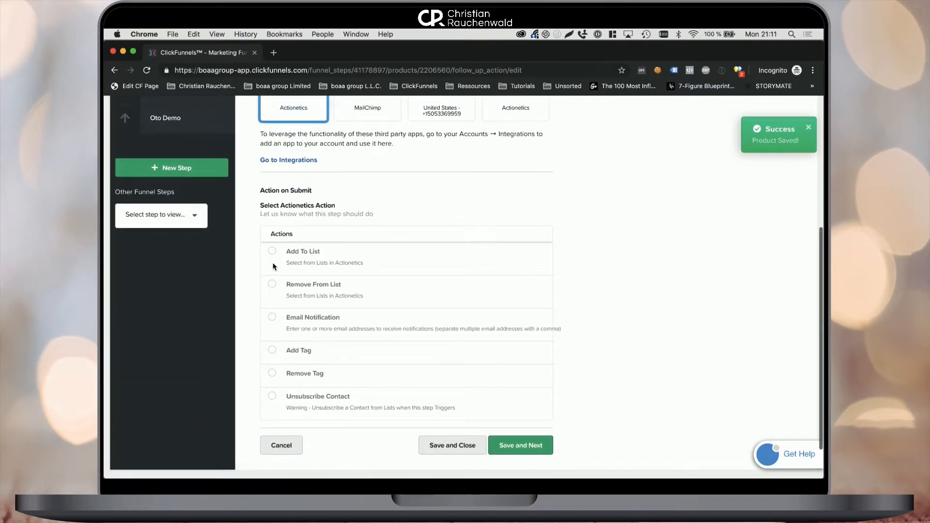
Step: Examine the follow-up actions offered by the MailChimp and Twilio SMS integrations
{"action": "left_click", "coordinate": [368, 113]}
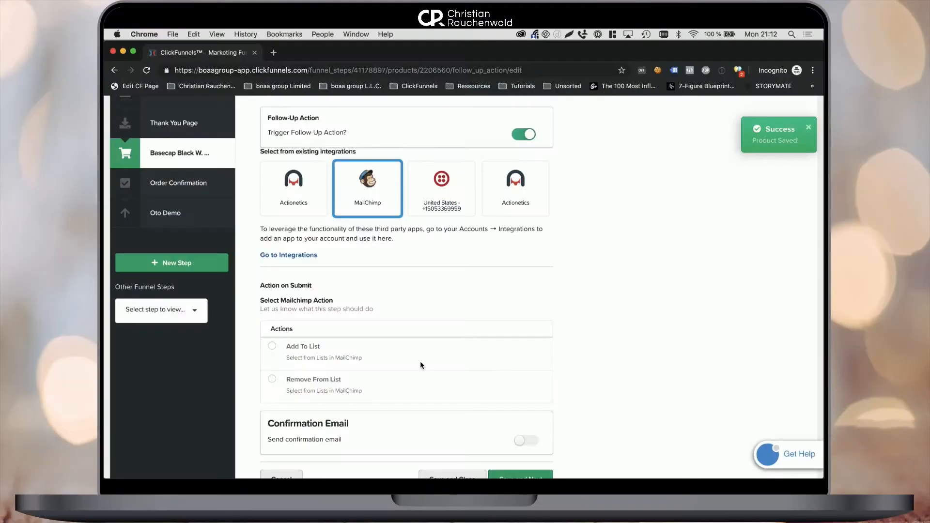
{"action": "scroll", "coordinate": [420, 362], "scroll_direction": "up", "scroll_amount": 1}
{"action": "left_click", "coordinate": [441, 200]}
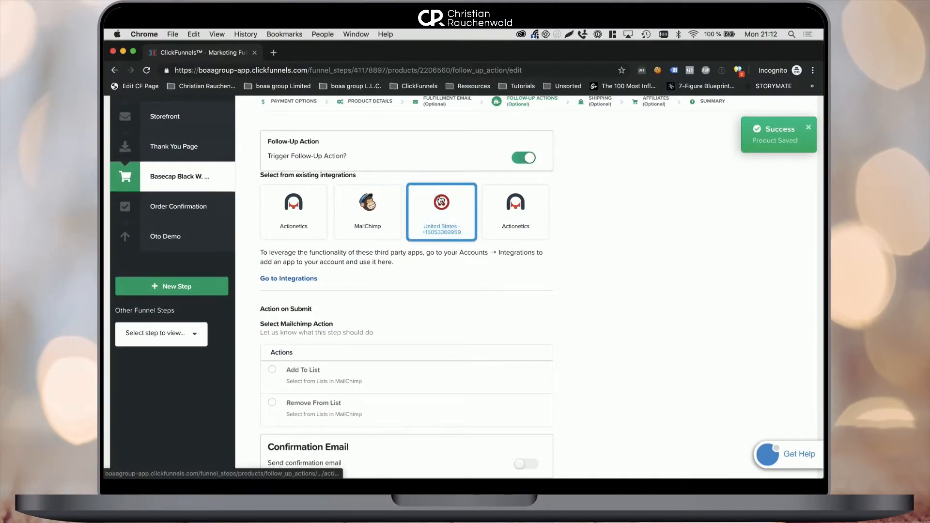
{"action": "scroll", "coordinate": [485, 296], "scroll_direction": "down", "scroll_amount": 1}
{"action": "scroll", "coordinate": [483, 296], "scroll_direction": "down", "scroll_amount": 1}
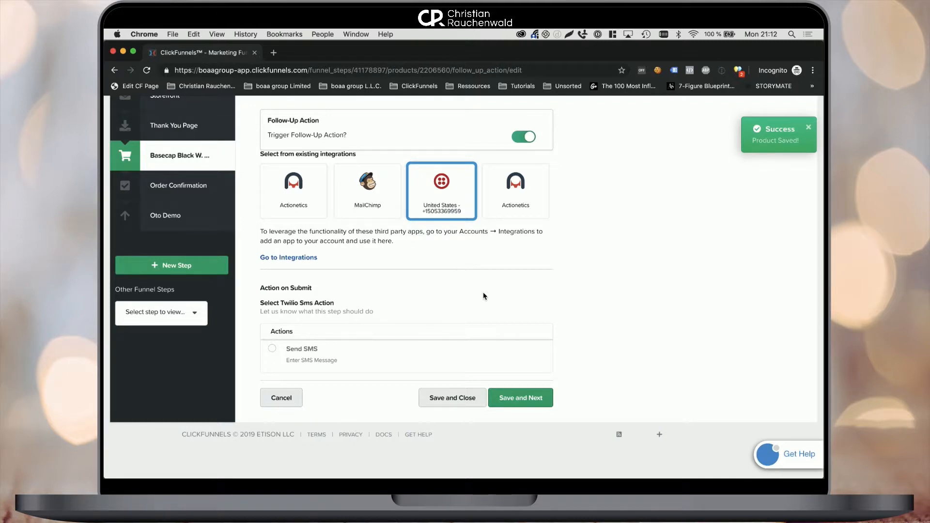
{"action": "scroll", "coordinate": [484, 295], "scroll_direction": "up", "scroll_amount": 3}
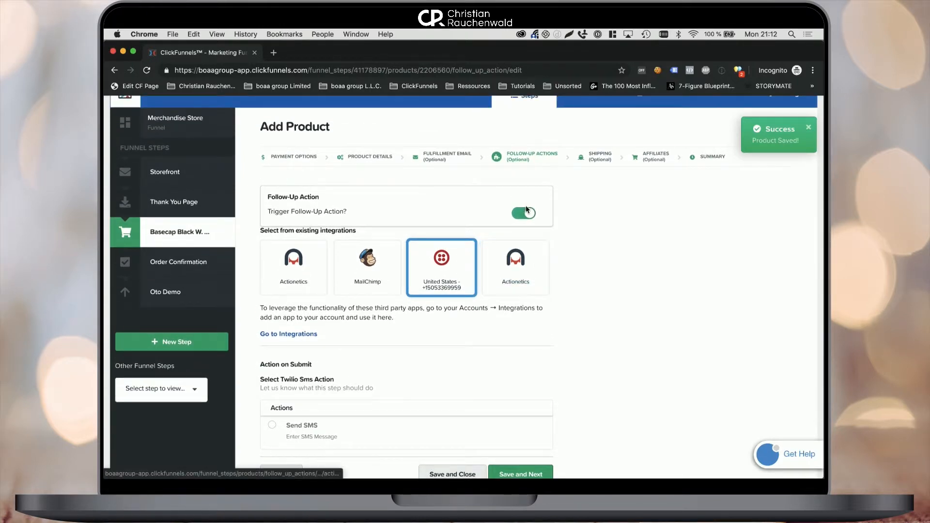
Step: Turn off the follow-up action and save, continuing to the shipping settings
{"action": "left_click", "coordinate": [524, 213]}
{"action": "left_click", "coordinate": [513, 245]}
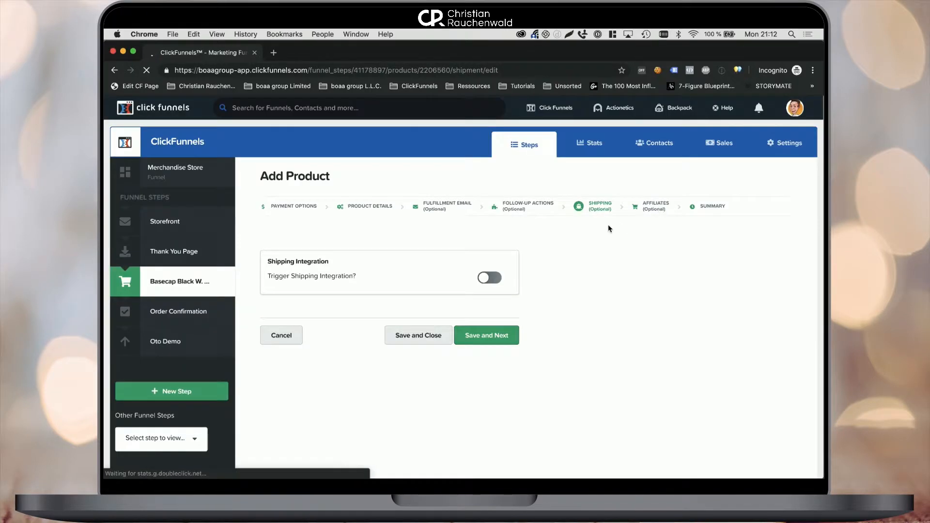
Step: Try enabling the shipping integration, look at ShipStation among the new delivery integrations, and return to the product's shipping settings
{"action": "left_click", "coordinate": [485, 278]}
{"action": "scroll", "coordinate": [425, 274], "scroll_direction": "down", "scroll_amount": 1}
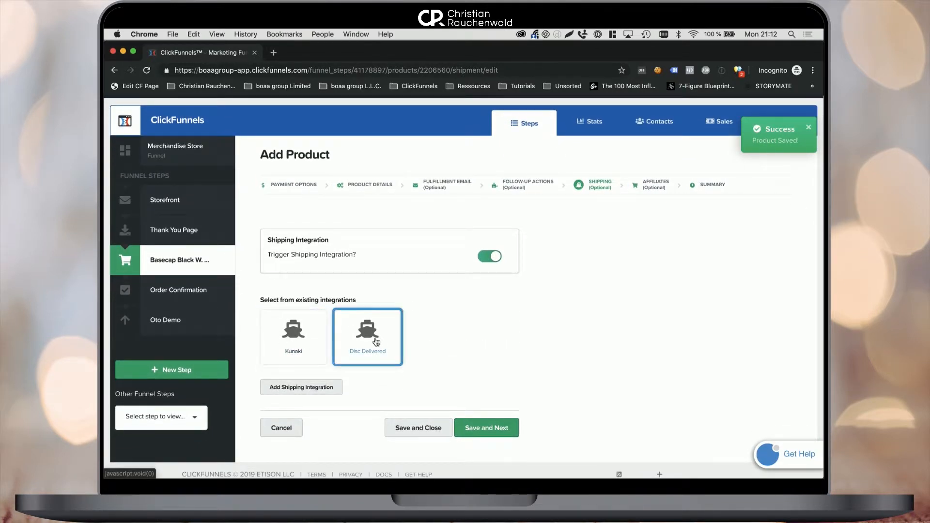
{"action": "left_click", "coordinate": [310, 394]}
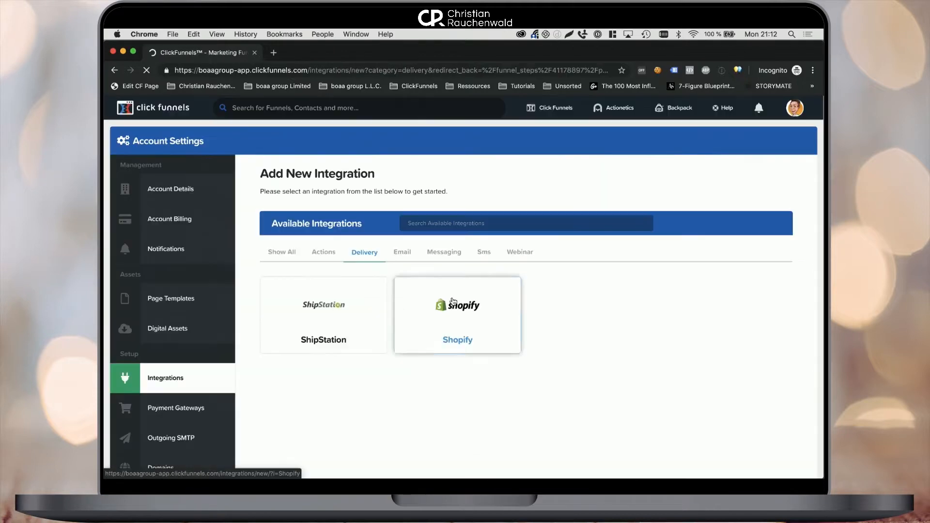
{"action": "left_click", "coordinate": [329, 323]}
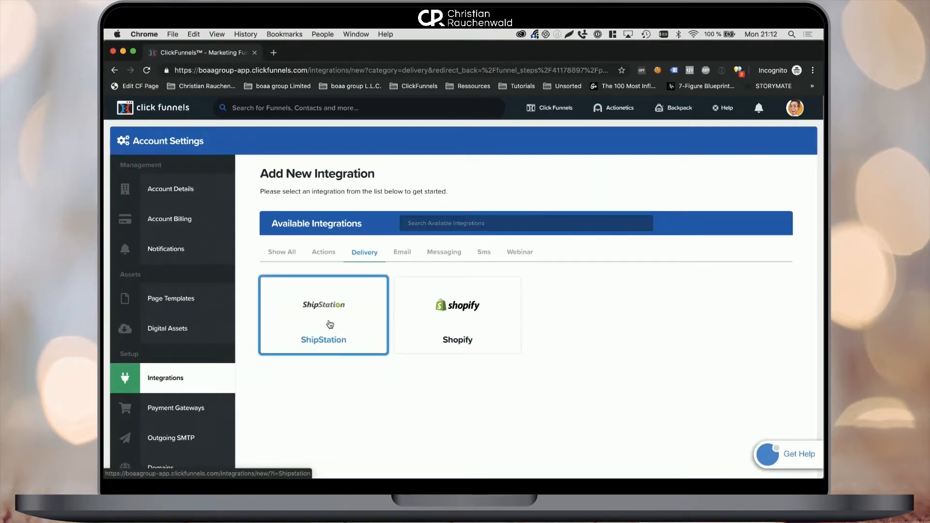
{"action": "left_click", "coordinate": [115, 70]}
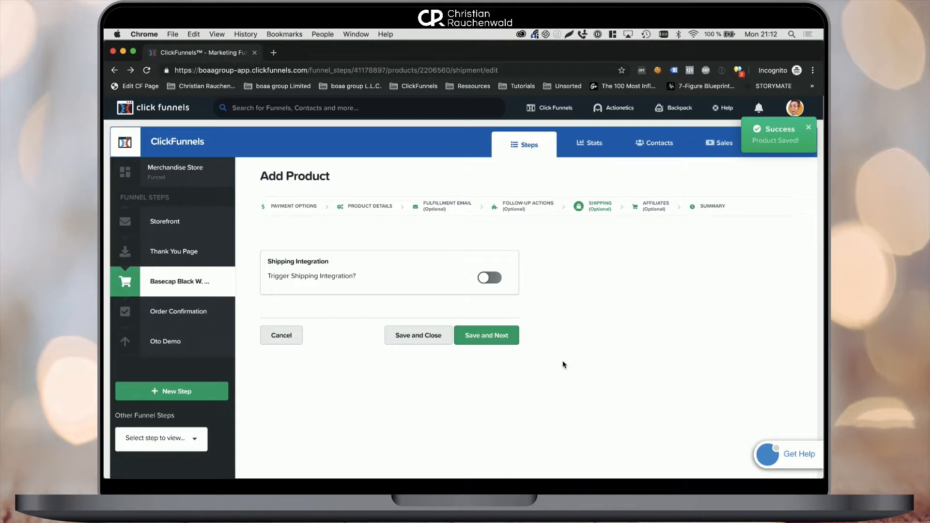
Step: Save shipping without an integration, make the product commissionable under the FreeIn25.com commission plan, and finish saving the product
{"action": "left_click", "coordinate": [489, 337]}
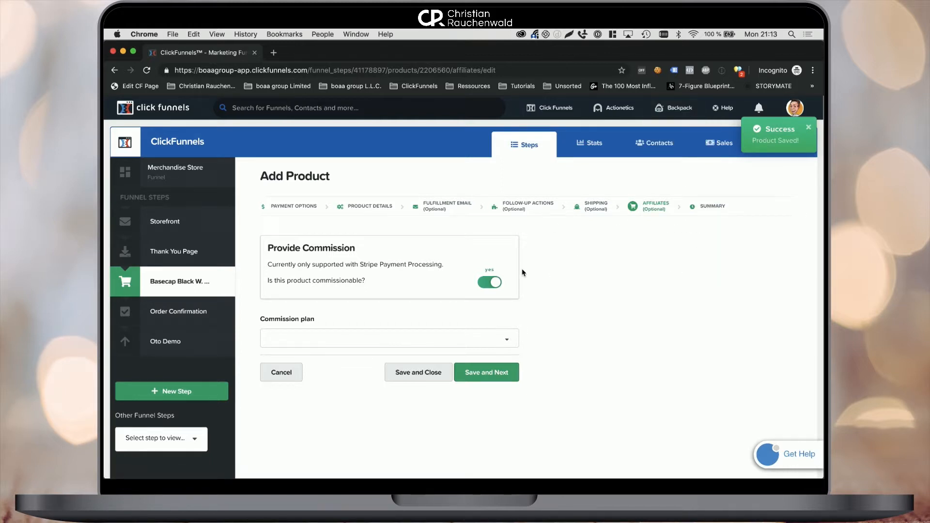
{"action": "left_click", "coordinate": [416, 337]}
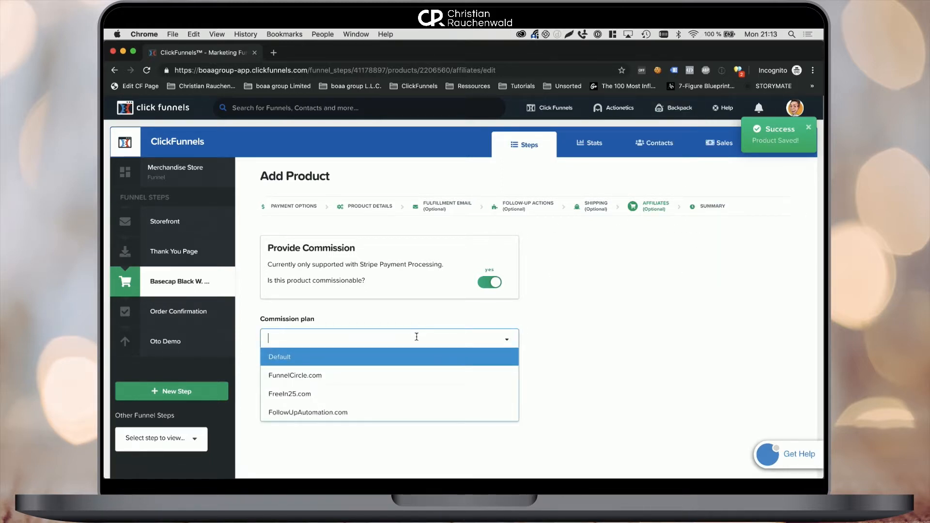
{"action": "left_click", "coordinate": [339, 395]}
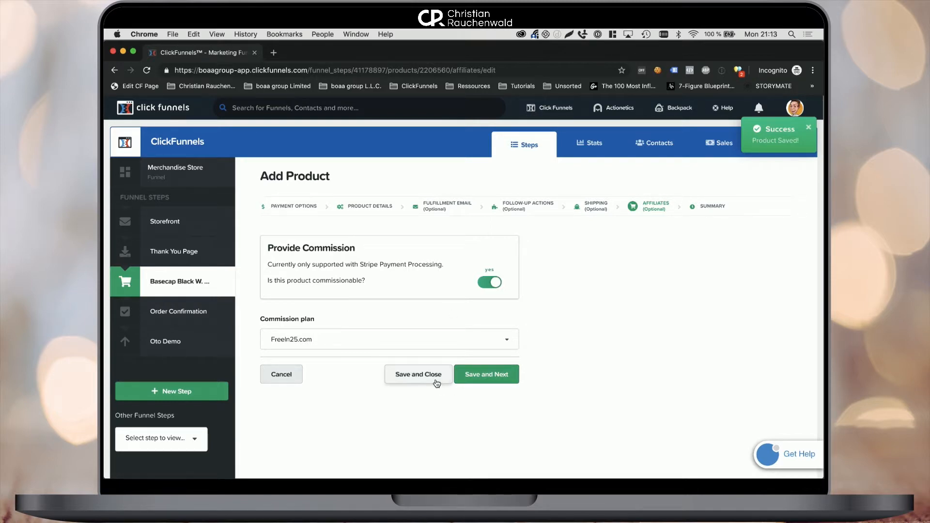
{"action": "left_click", "coordinate": [474, 376]}
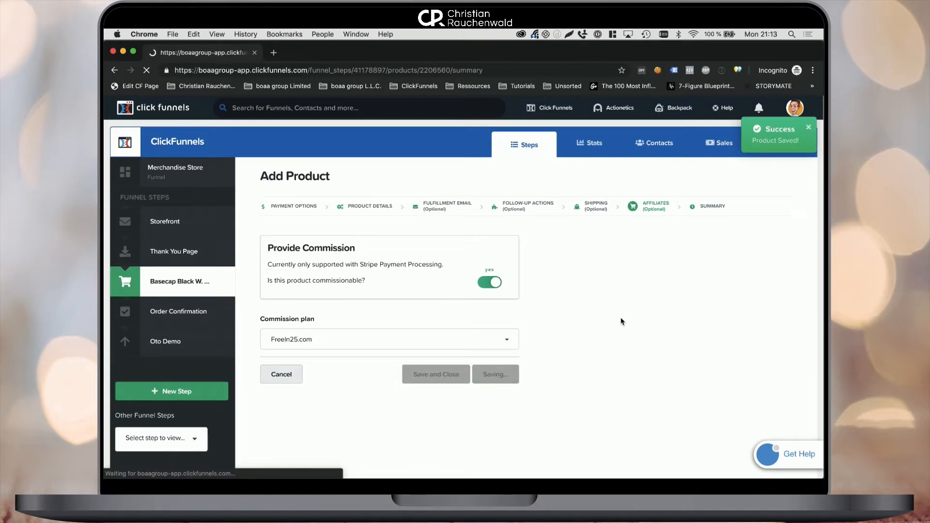
{"action": "scroll", "coordinate": [544, 320], "scroll_direction": "down", "scroll_amount": 3}
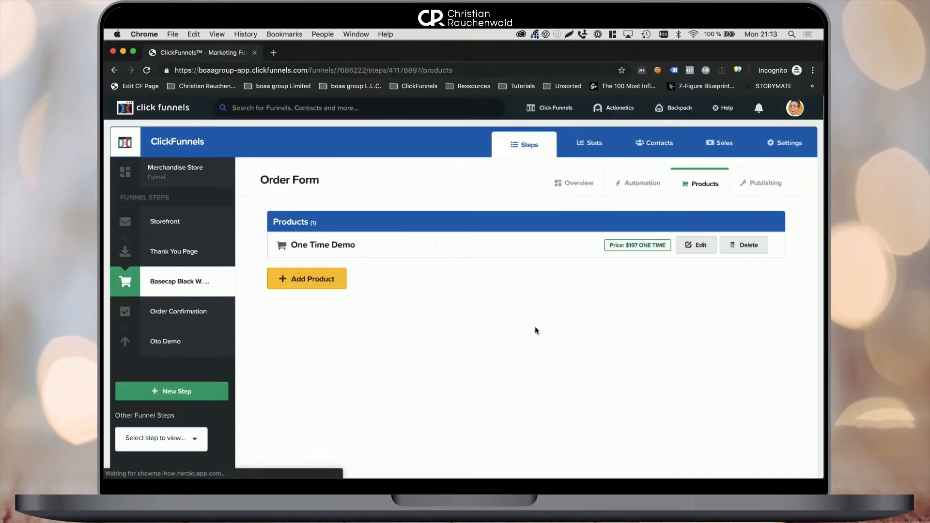
Step: Delete the One Time Demo product from the order form's product list
{"action": "left_click", "coordinate": [749, 246]}
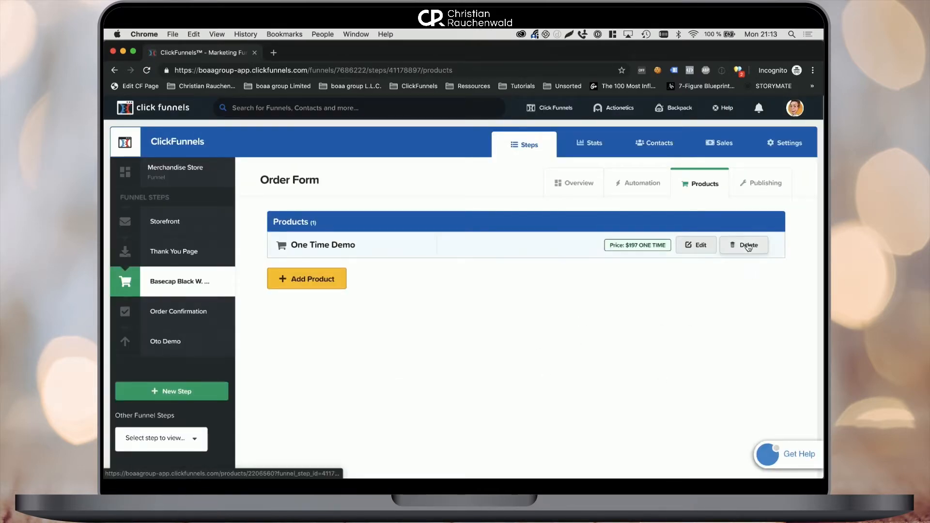
{"action": "left_click", "coordinate": [557, 129]}
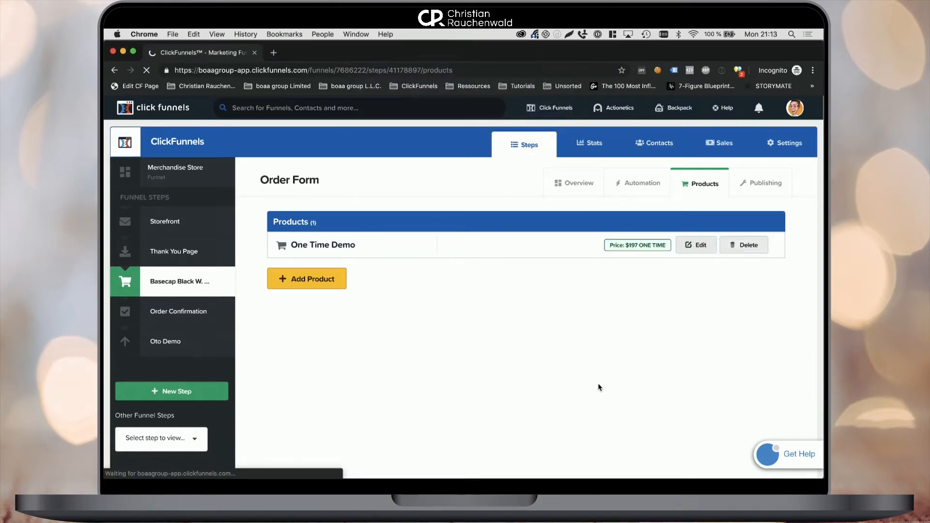